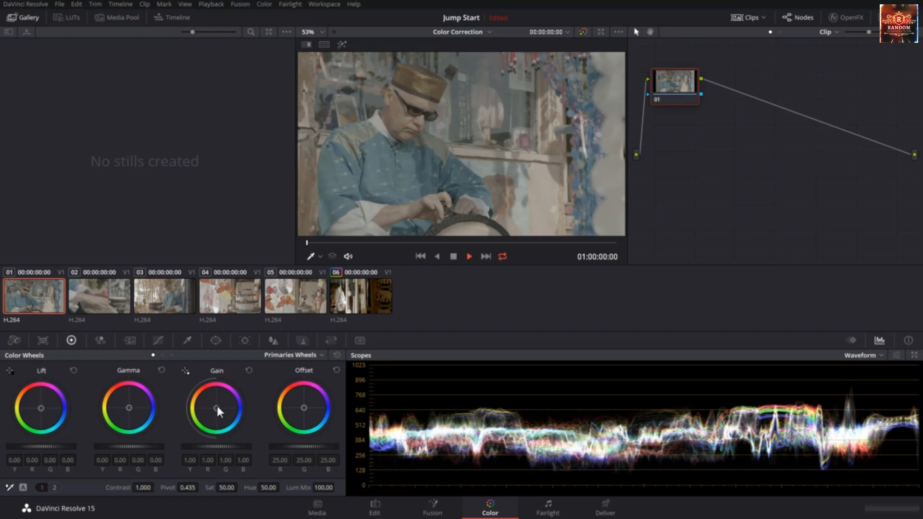
# Try shifting the first clip's gain color balance toward blue, and reset the gain.
pyautogui.moveTo(216, 407); pyautogui.dragTo(219, 408)
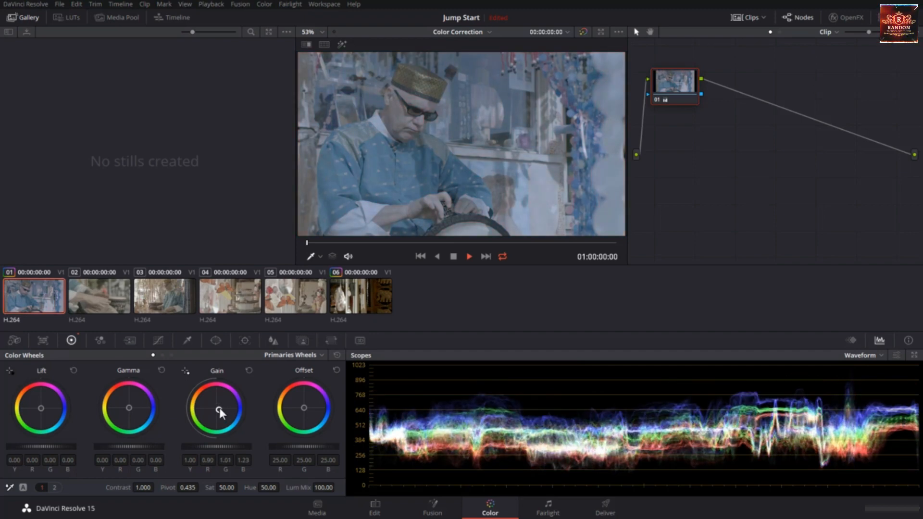
pyautogui.click(249, 370)
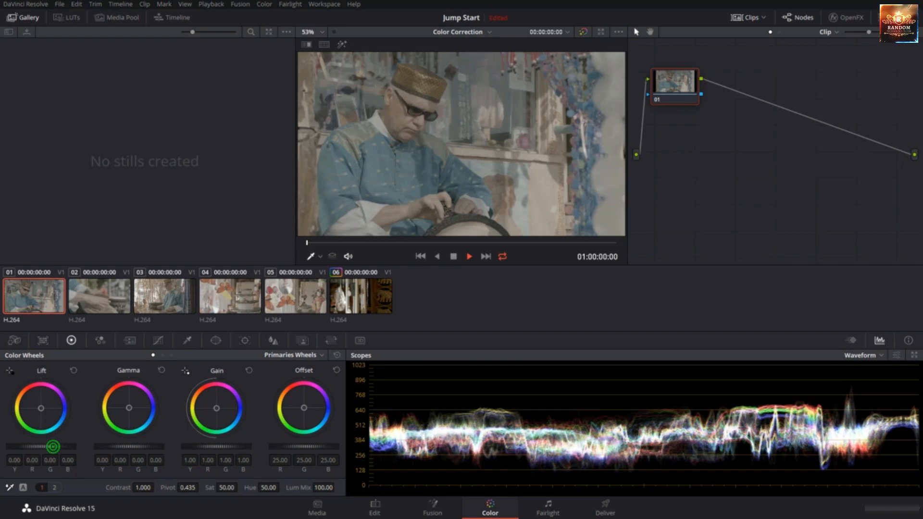
# Widen the first clip's tonal range by setting the master lift to -0.10 and the master gain to 1.55.
pyautogui.moveTo(52, 447); pyautogui.dragTo(24, 447)
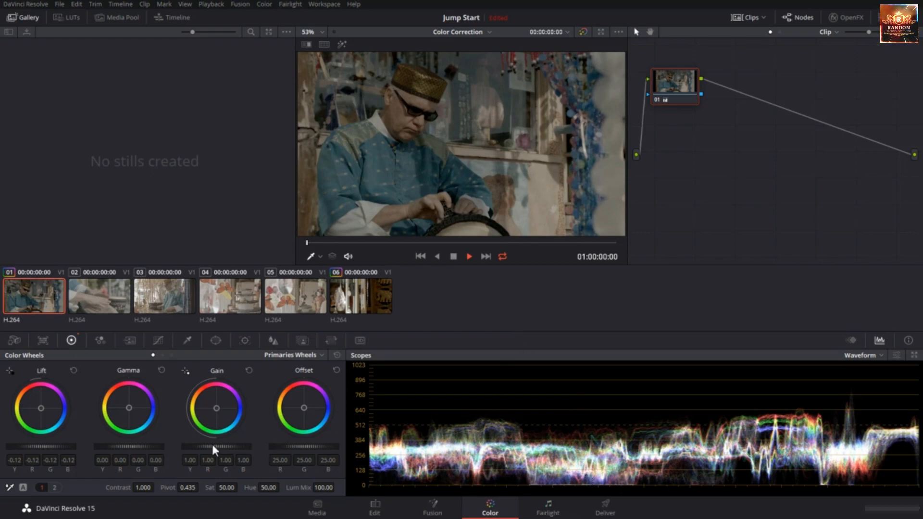
pyautogui.moveTo(216, 447); pyautogui.dragTo(288, 448)
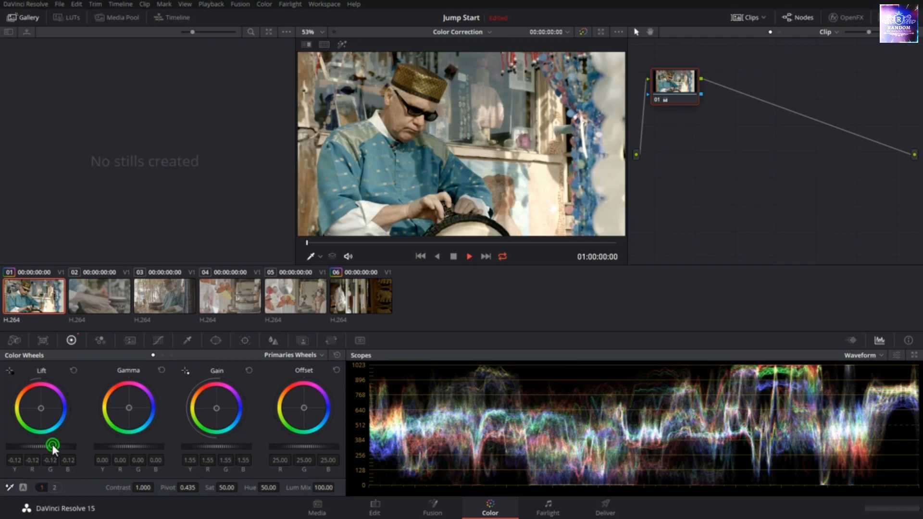
pyautogui.moveTo(51, 444)
pyautogui.mouseDown()
pyautogui.moveTo(68, 445)
pyautogui.moveTo(56, 445)
pyautogui.mouseUp()
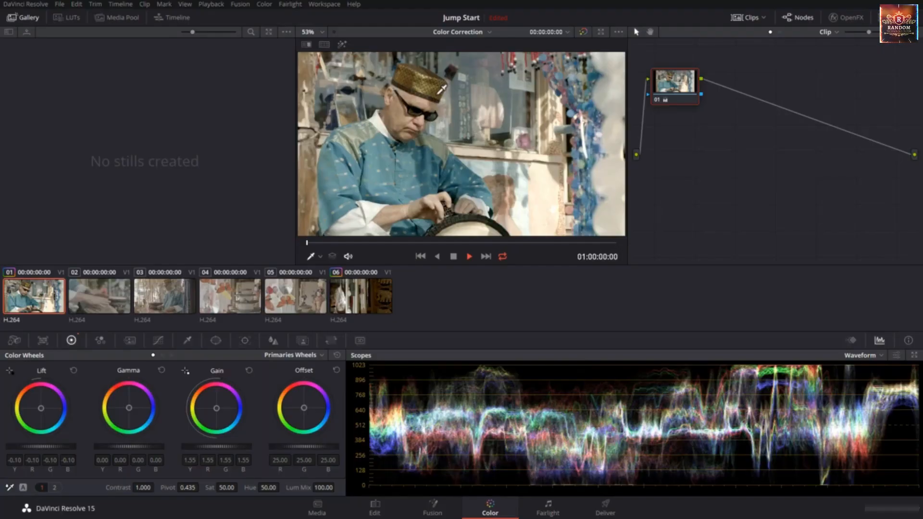
# Try contrast values of 1.876 and 1.530 on the first clip, resetting contrast to 1.000 after each.
pyautogui.click(54, 488)
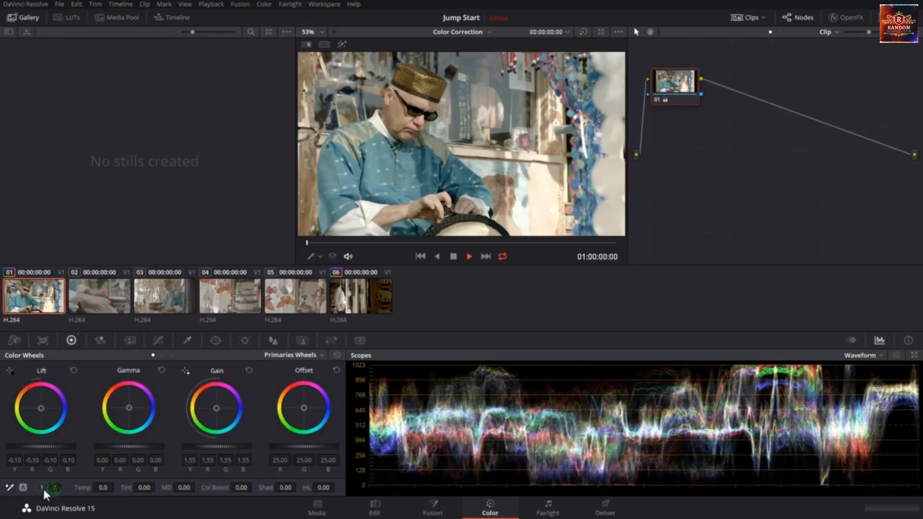
pyautogui.click(42, 487)
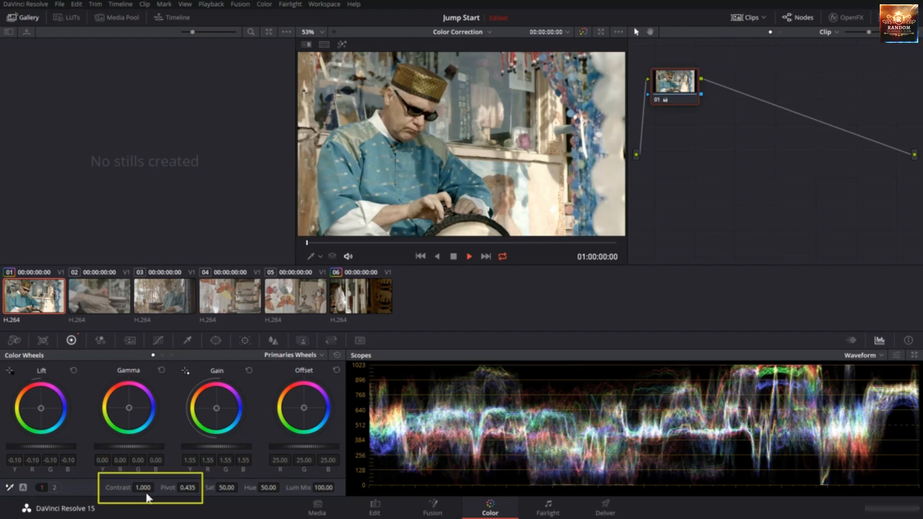
pyautogui.moveTo(143, 487); pyautogui.dragTo(157, 487)
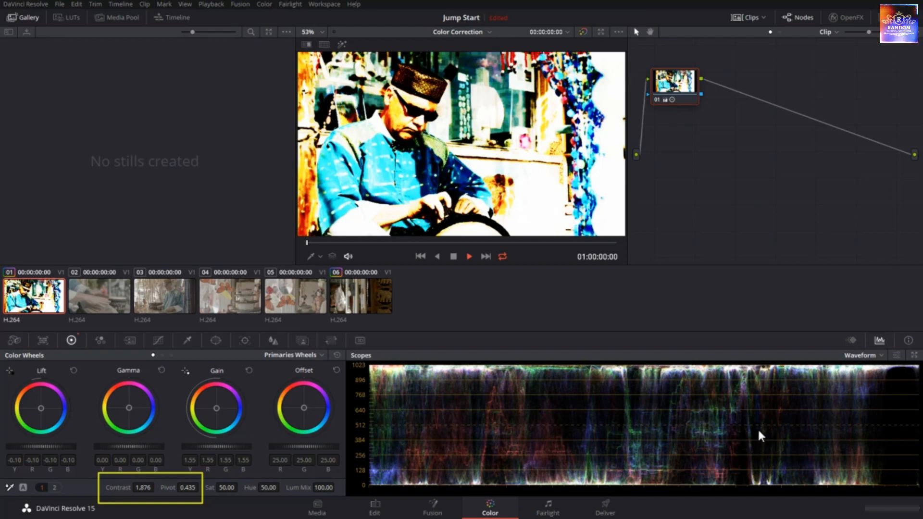
pyautogui.doubleClick(118, 489)
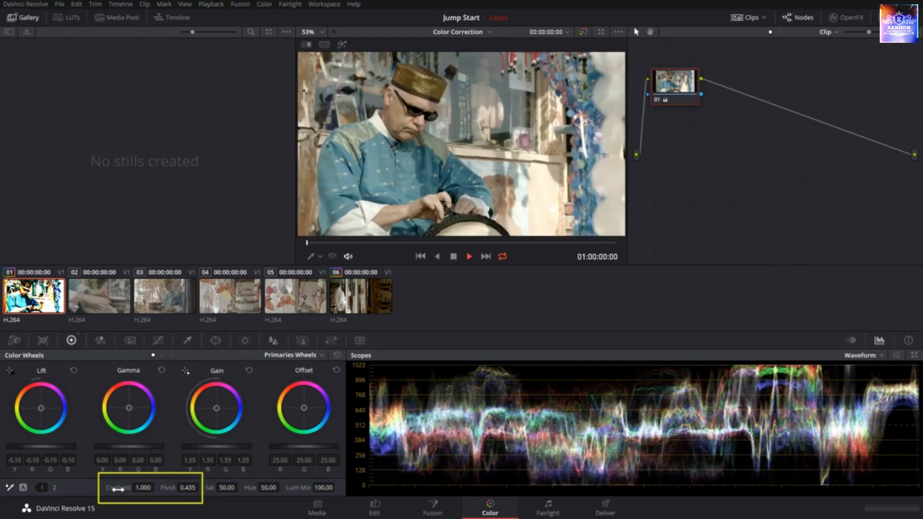
pyautogui.click(144, 490)
pyautogui.moveTo(143, 492); pyautogui.dragTo(207, 492)
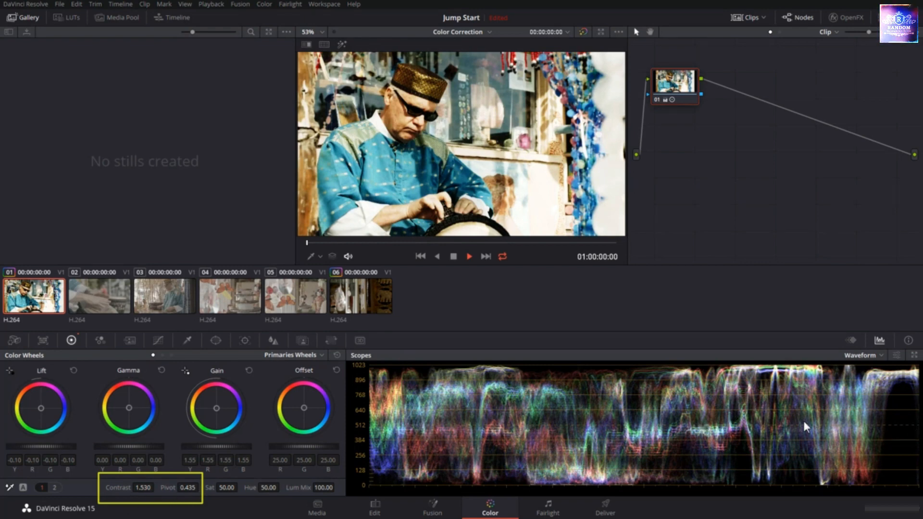
pyautogui.doubleClick(128, 488)
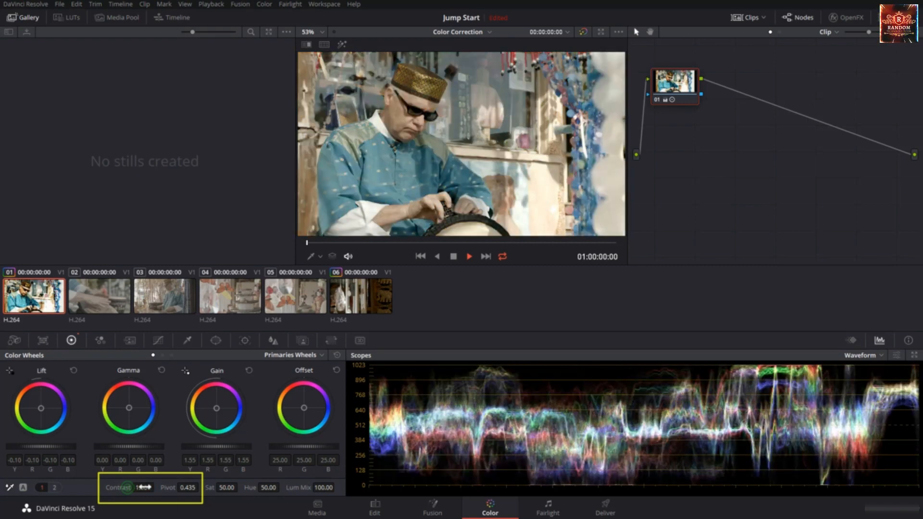
# Try pivot values of 0.665 and 0.267 with contrast at 1.512, and reset both pivot and contrast to their defaults.
pyautogui.moveTo(144, 488); pyautogui.dragTo(163, 487)
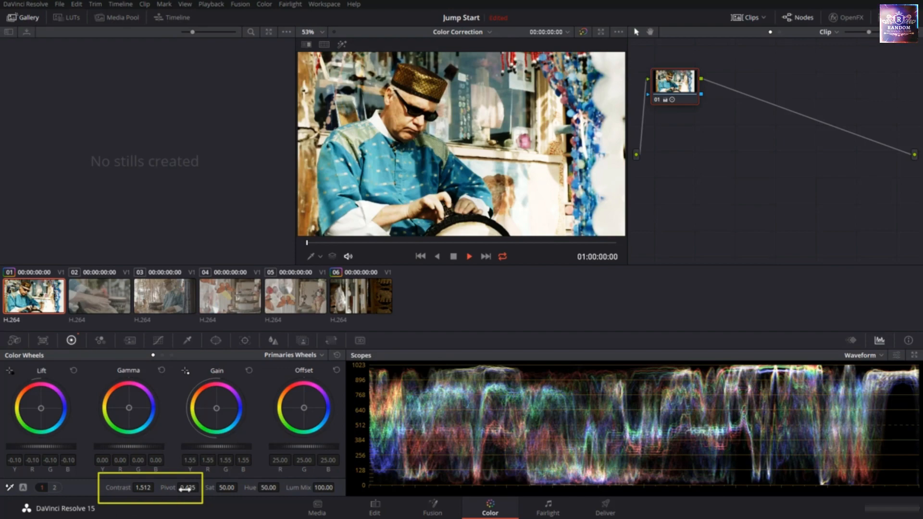
pyautogui.moveTo(187, 488); pyautogui.dragTo(852, 472)
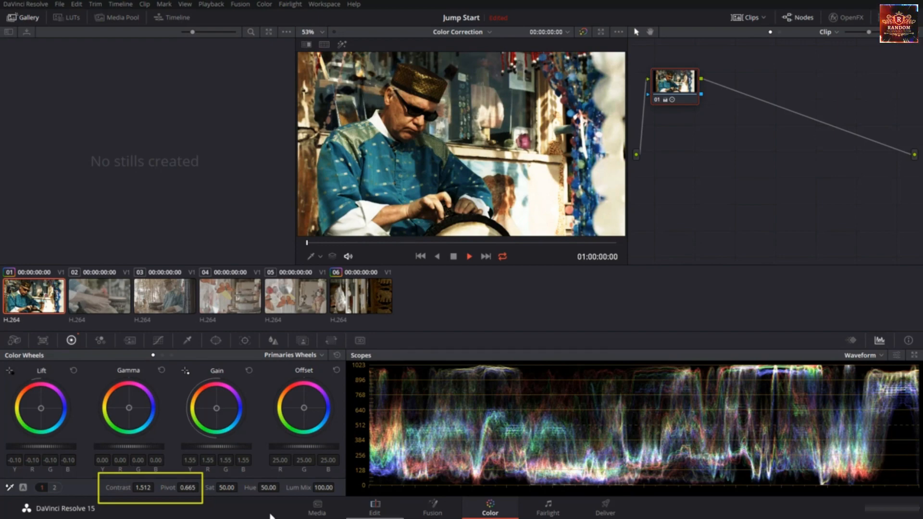
pyautogui.click(191, 487)
pyautogui.moveTo(191, 487); pyautogui.dragTo(751, 397)
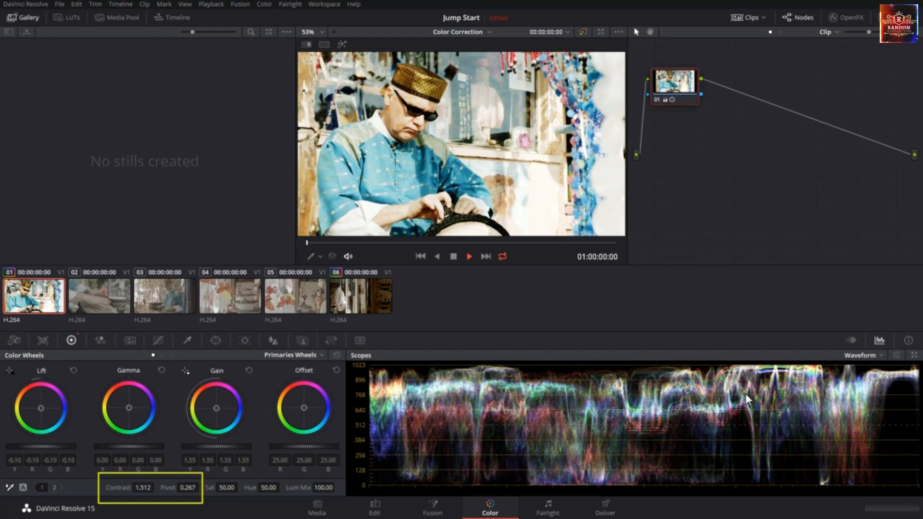
pyautogui.doubleClick(172, 489)
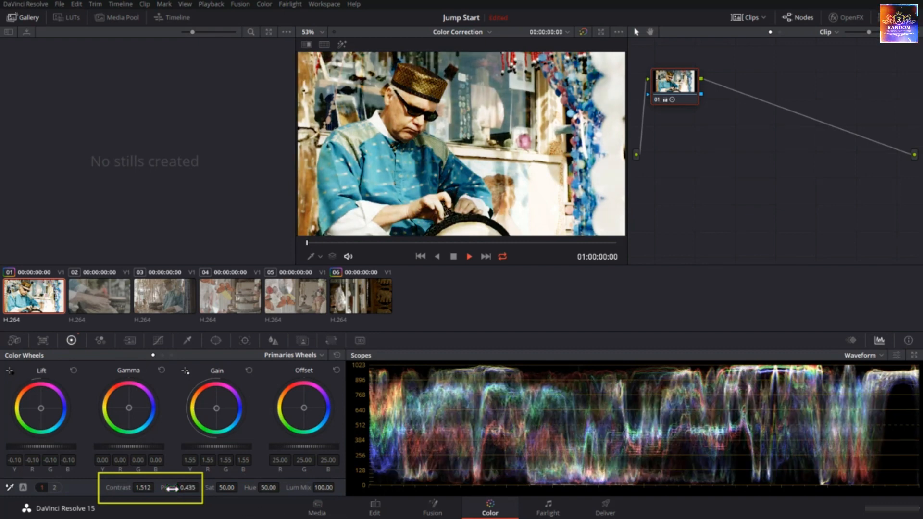
pyautogui.doubleClick(122, 490)
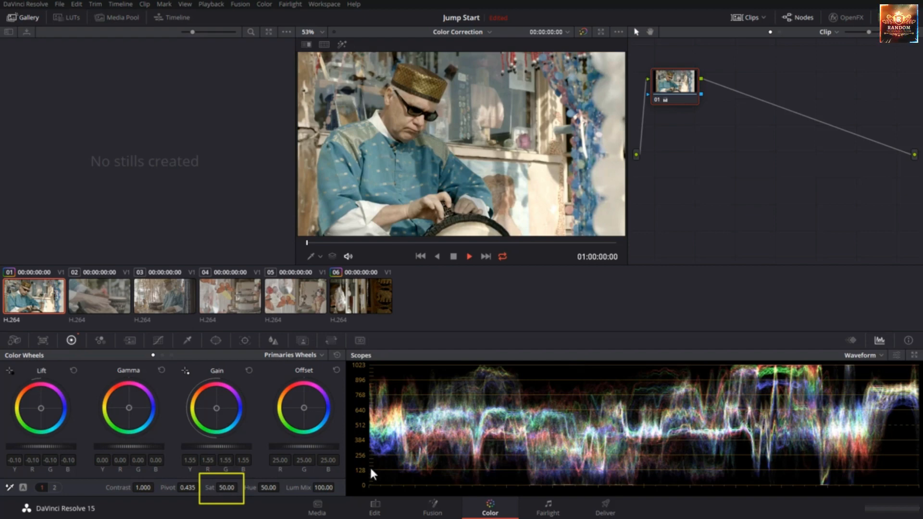
# Try the clip's saturation at 100, and reset it to 50.
pyautogui.moveTo(223, 488); pyautogui.dragTo(105, 488)
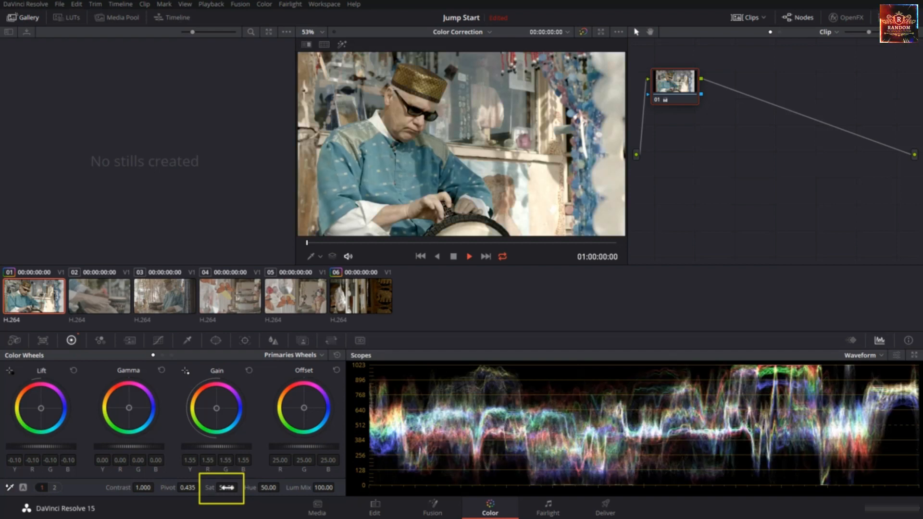
pyautogui.moveTo(227, 488); pyautogui.dragTo(240, 486)
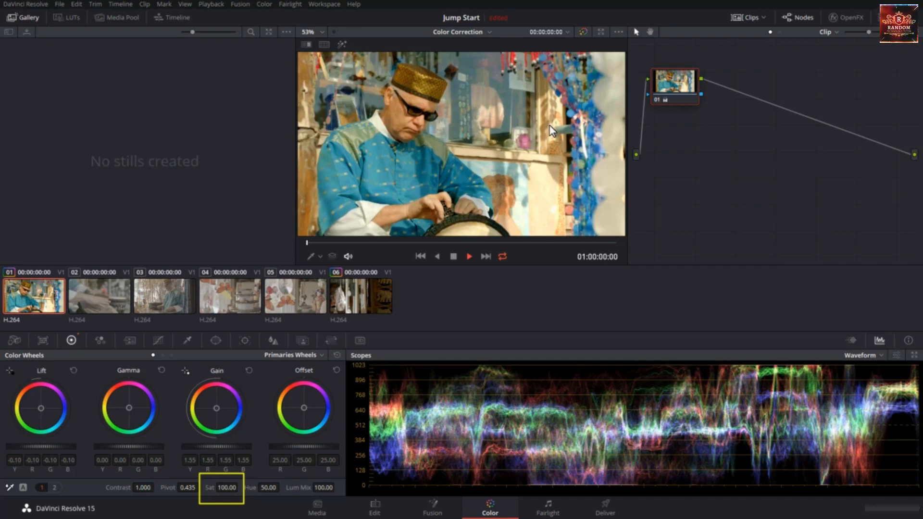
pyautogui.doubleClick(210, 488)
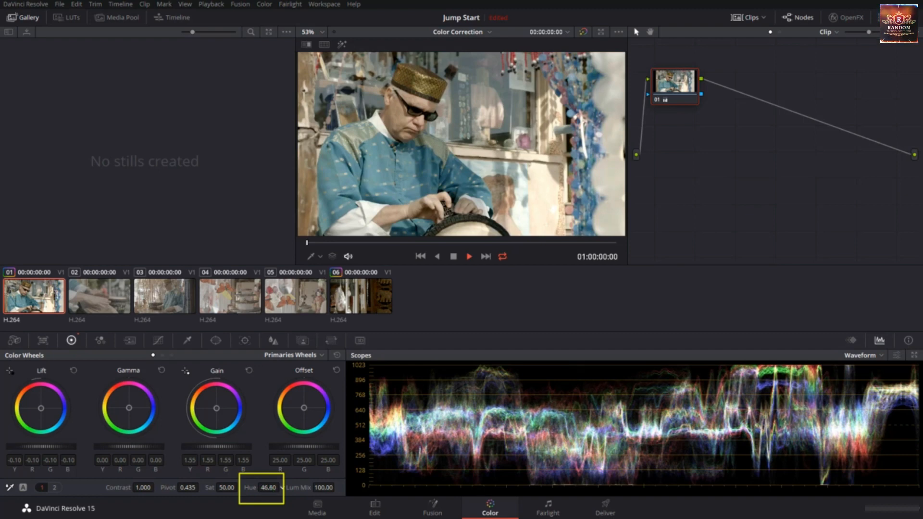
# Try rotating the clip's hue to 59.20 and 100, and reset it to 50.
pyautogui.moveTo(266, 491); pyautogui.dragTo(281, 488)
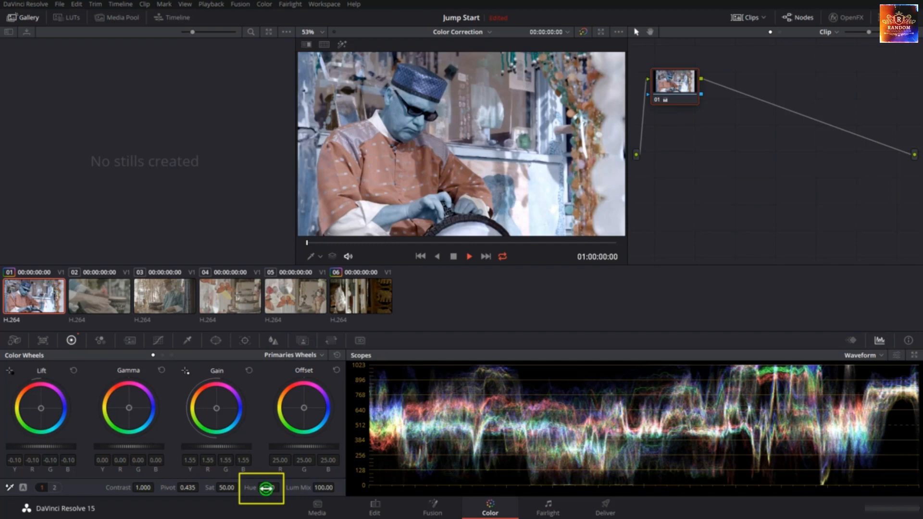
pyautogui.moveTo(281, 488); pyautogui.dragTo(281, 488)
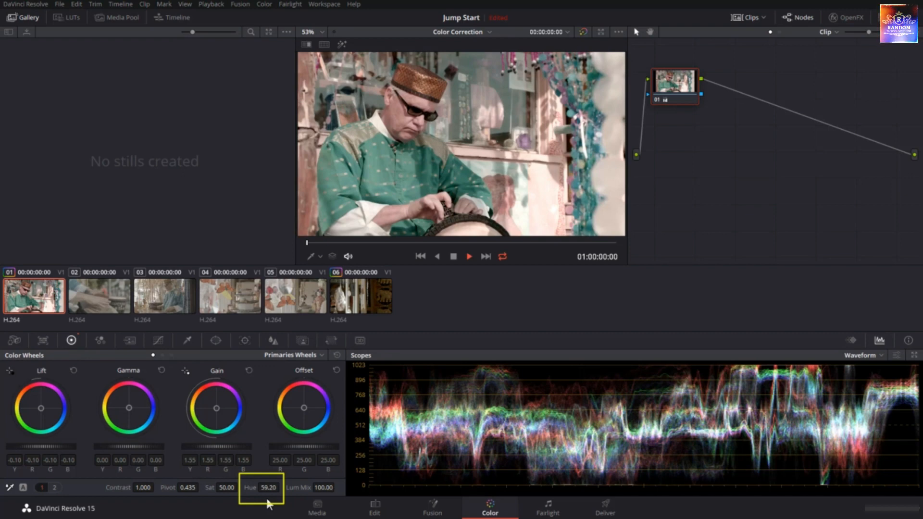
pyautogui.moveTo(268, 488); pyautogui.dragTo(282, 488)
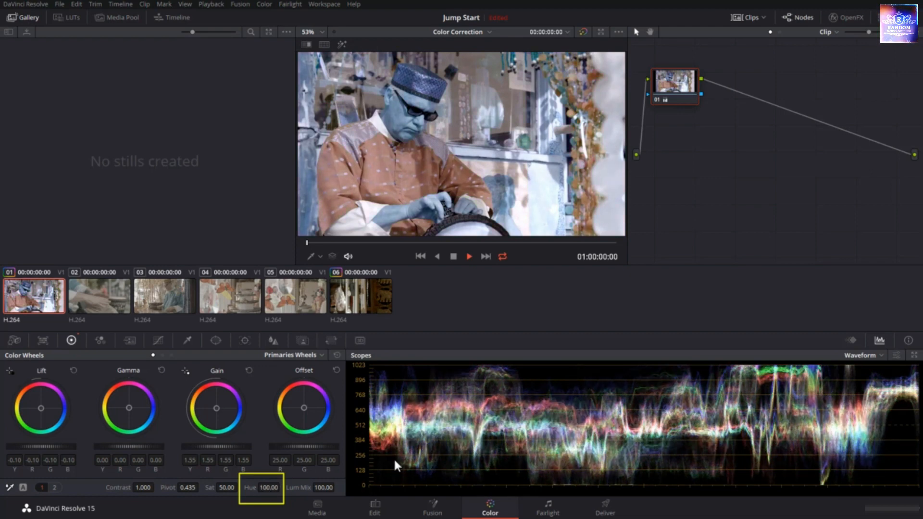
pyautogui.doubleClick(254, 488)
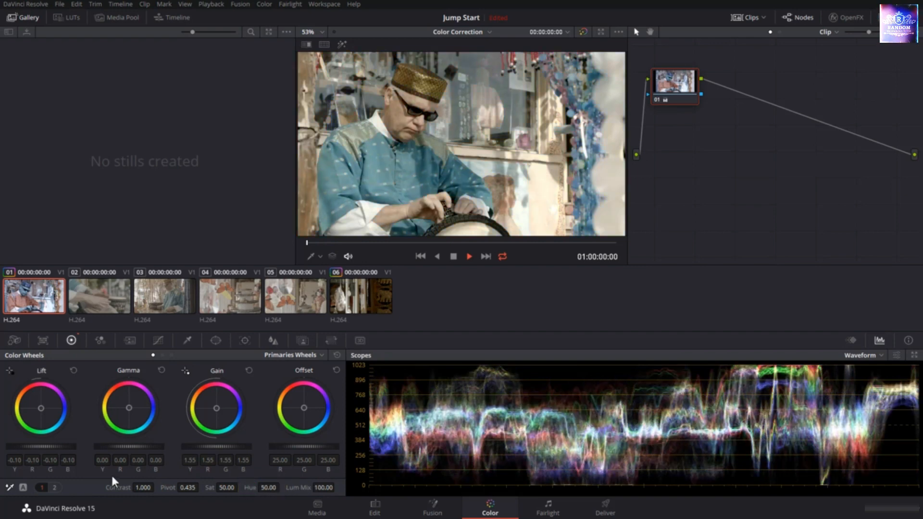
# Try warm color temperatures of 2980 and 2360 and a cool one of -4000, resetting the temperature to 0.
pyautogui.click(54, 487)
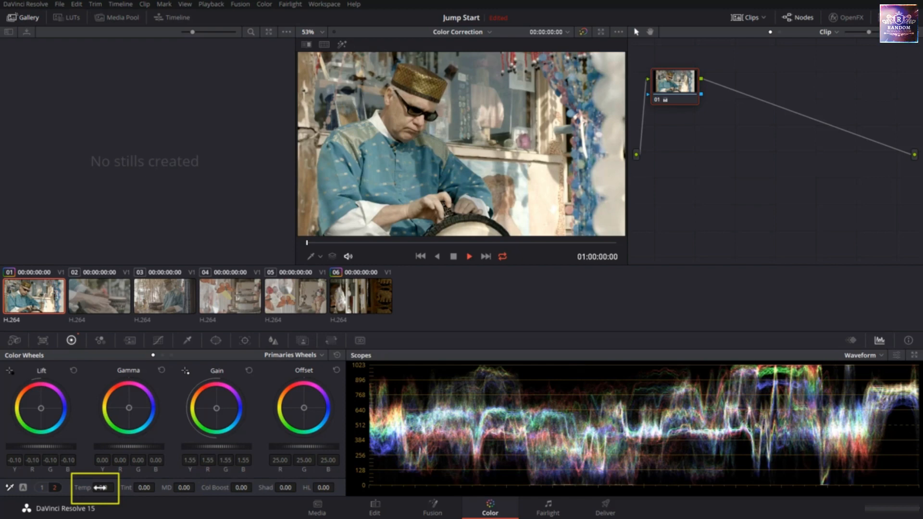
pyautogui.moveTo(100, 488); pyautogui.dragTo(116, 487)
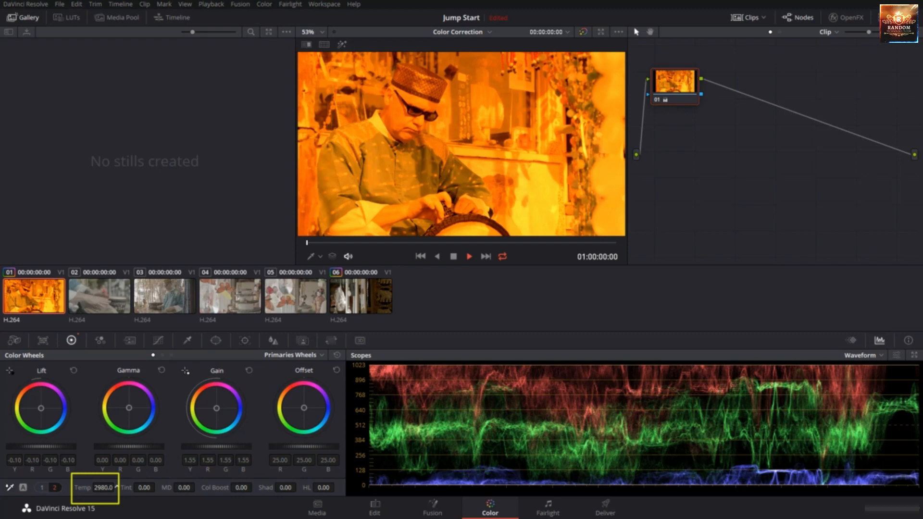
pyautogui.moveTo(116, 487); pyautogui.dragTo(117, 487)
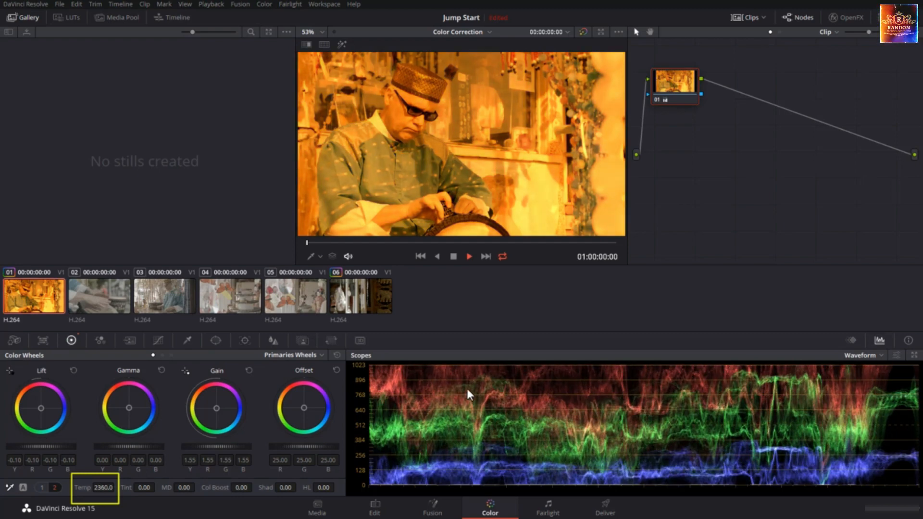
pyautogui.doubleClick(85, 487)
pyautogui.moveTo(100, 490)
pyautogui.mouseDown()
pyautogui.moveTo(85, 491)
pyautogui.moveTo(117, 488)
pyautogui.mouseUp()
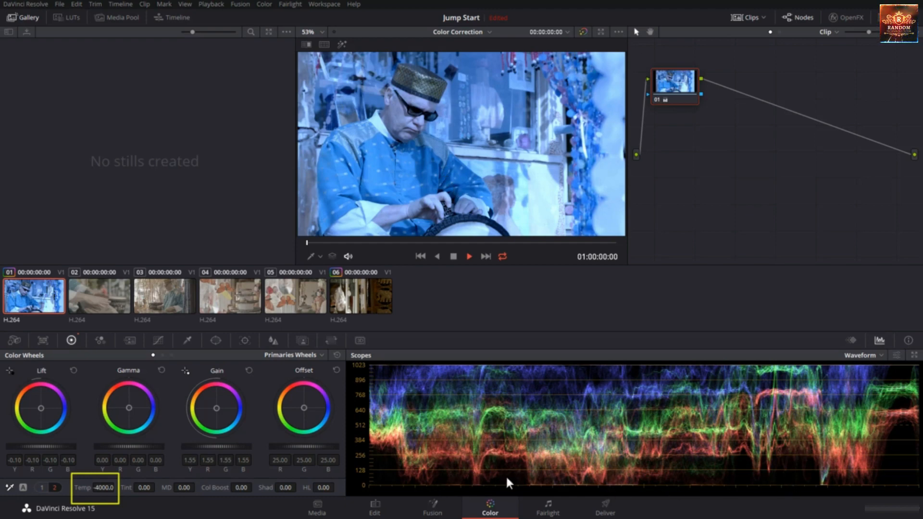
pyautogui.doubleClick(82, 487)
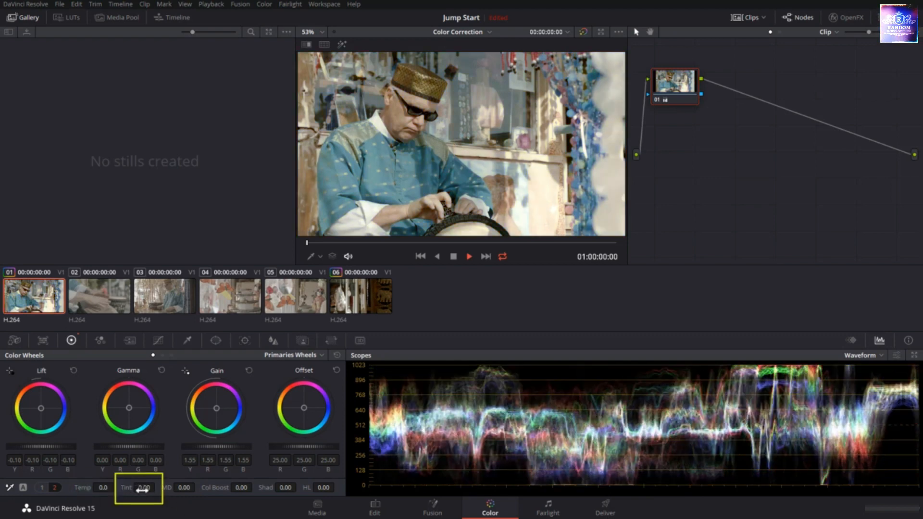
# Try the clip's tint at 65 and at -70, and reset it to 0.
pyautogui.click(143, 487)
pyautogui.write('65')
pyautogui.press('Return')
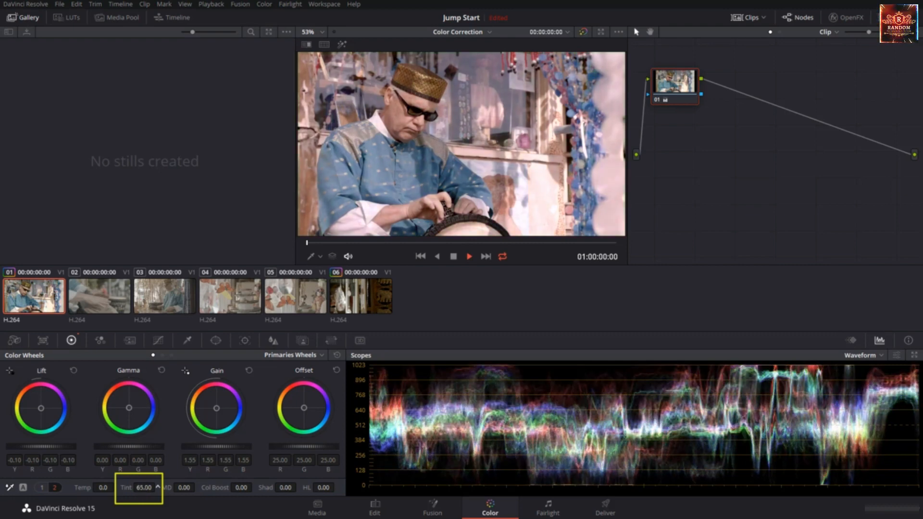
pyautogui.moveTo(143, 488); pyautogui.dragTo(34, 488)
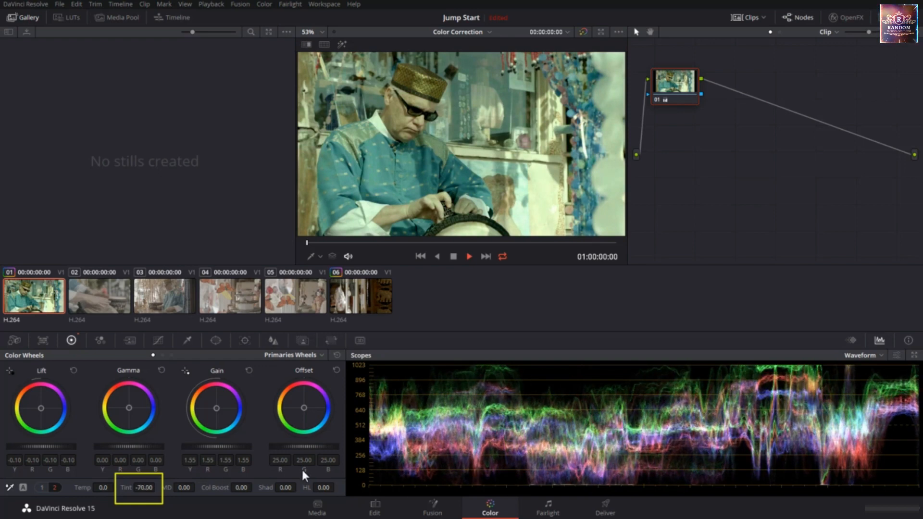
pyautogui.doubleClick(127, 488)
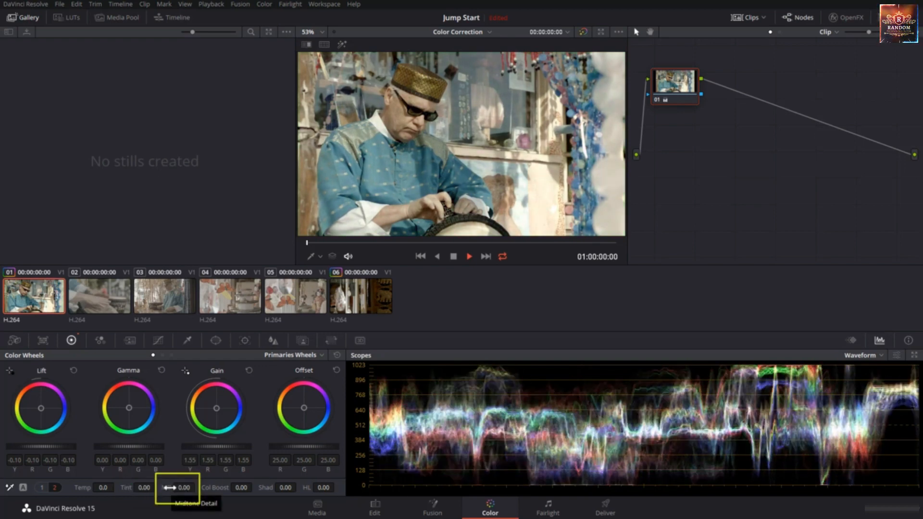
# Try the midtone detail at -100 and at 100, and reset it to 0.
pyautogui.moveTo(170, 488); pyautogui.dragTo(197, 488)
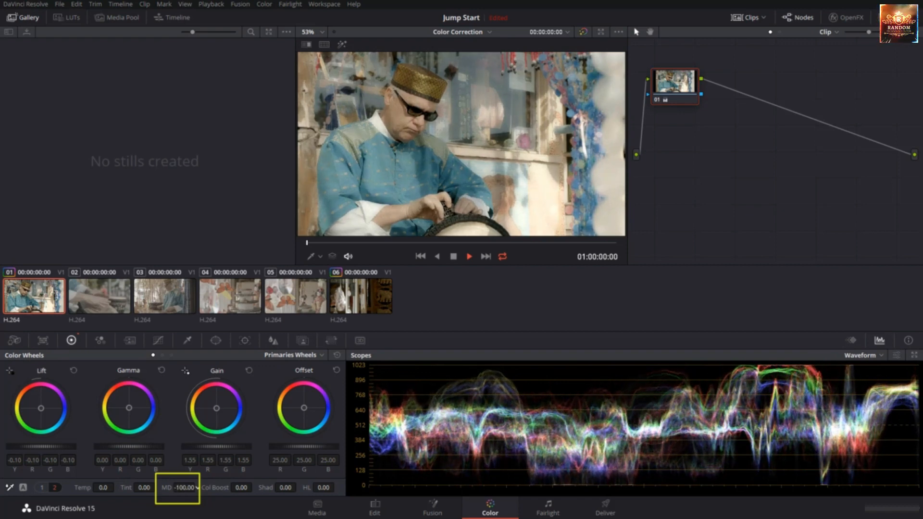
pyautogui.moveTo(198, 488); pyautogui.dragTo(197, 487)
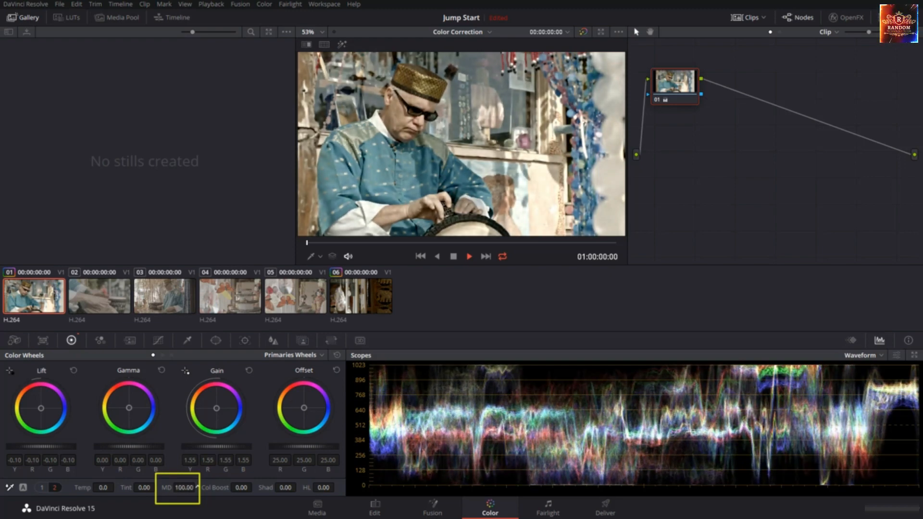
pyautogui.doubleClick(165, 487)
# Raise the color boost to 100, and lower it until the image is fully black and white.
pyautogui.moveTo(242, 489)
pyautogui.mouseDown()
pyautogui.moveTo(263, 485)
pyautogui.moveTo(244, 495)
pyautogui.mouseUp()
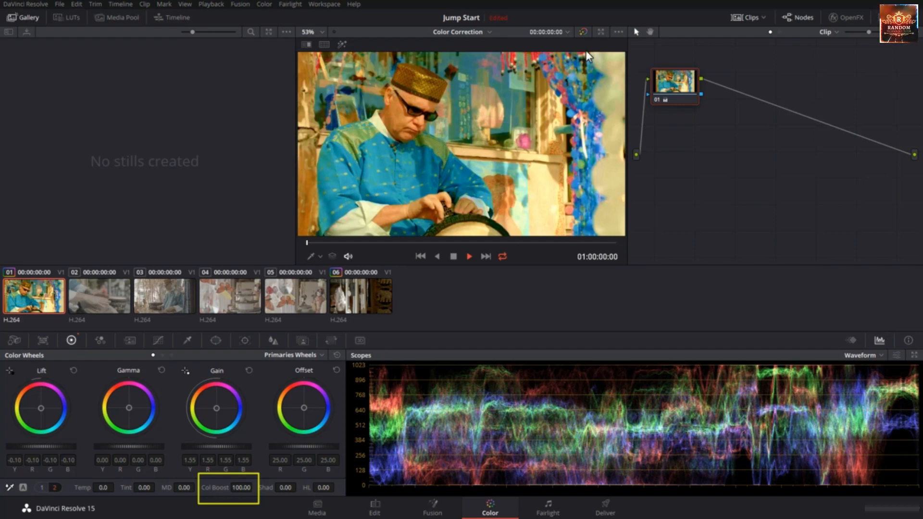
pyautogui.moveTo(242, 487); pyautogui.dragTo(208, 487)
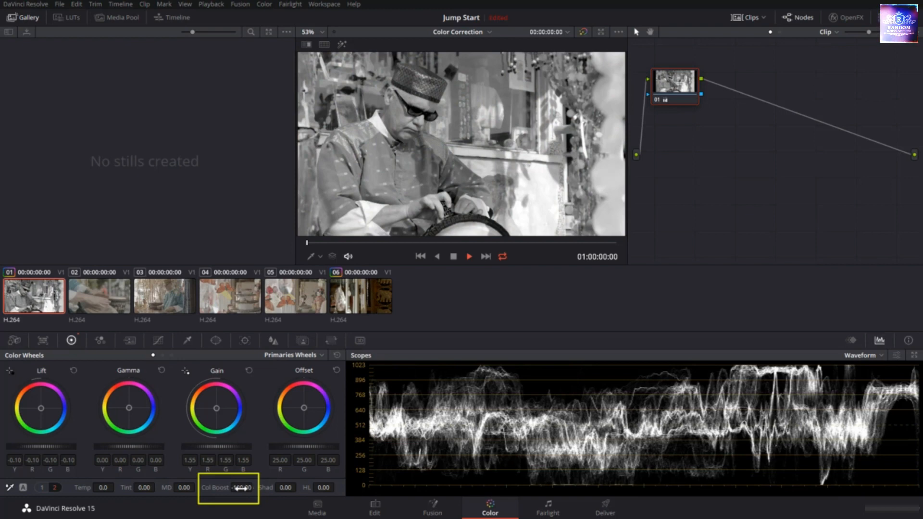
# Reset the first clip's color boost to 0, try its shadows at -100, and reset them to 0.
pyautogui.doubleClick(222, 490)
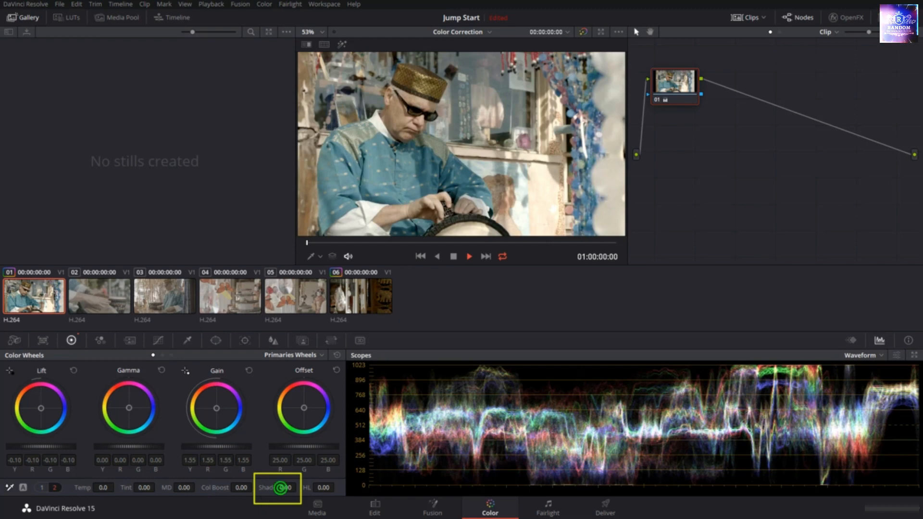
pyautogui.moveTo(269, 488); pyautogui.dragTo(299, 487)
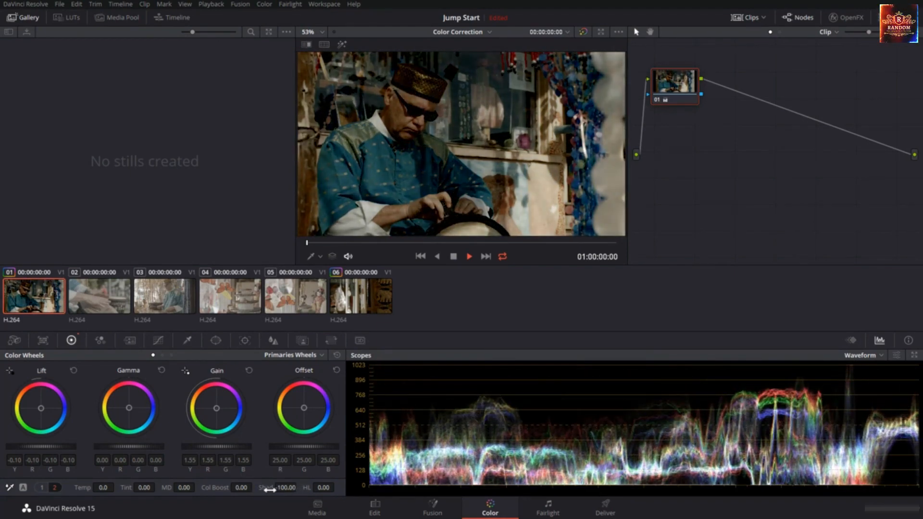
pyautogui.doubleClick(267, 488)
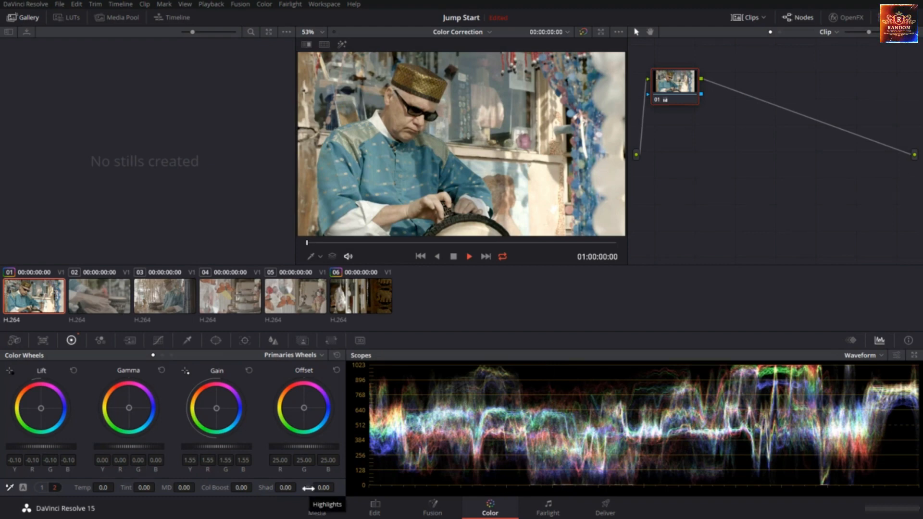
# Try the first clip's highlights at -100, reset them to 0, and clear all of its primary wheel corrections.
pyautogui.moveTo(321, 488); pyautogui.dragTo(298, 487)
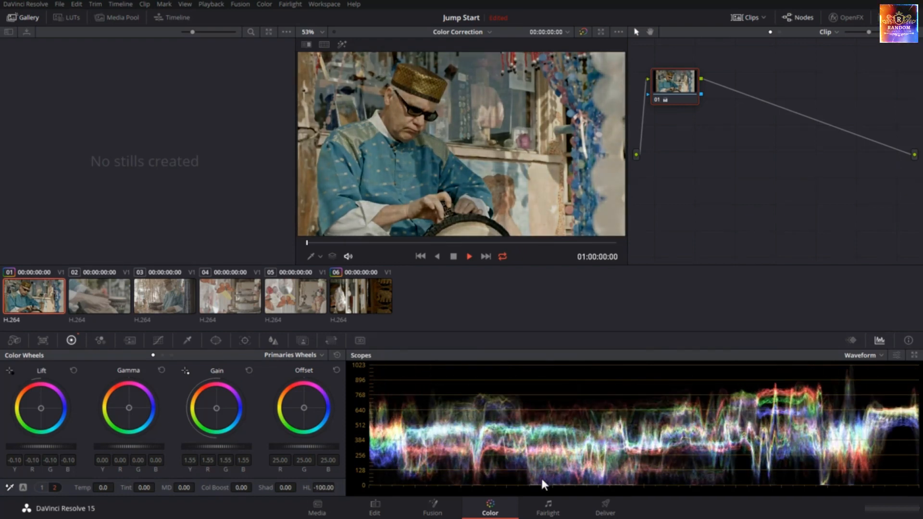
pyautogui.doubleClick(308, 487)
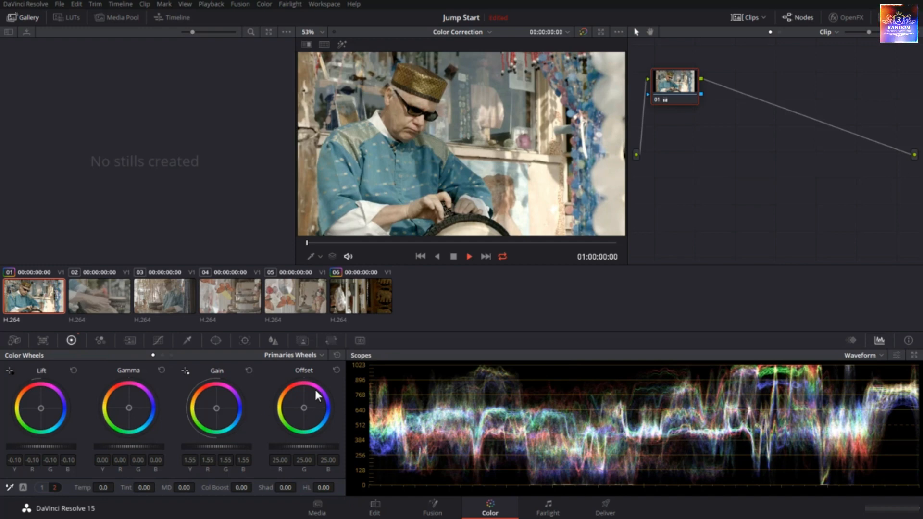
pyautogui.click(337, 356)
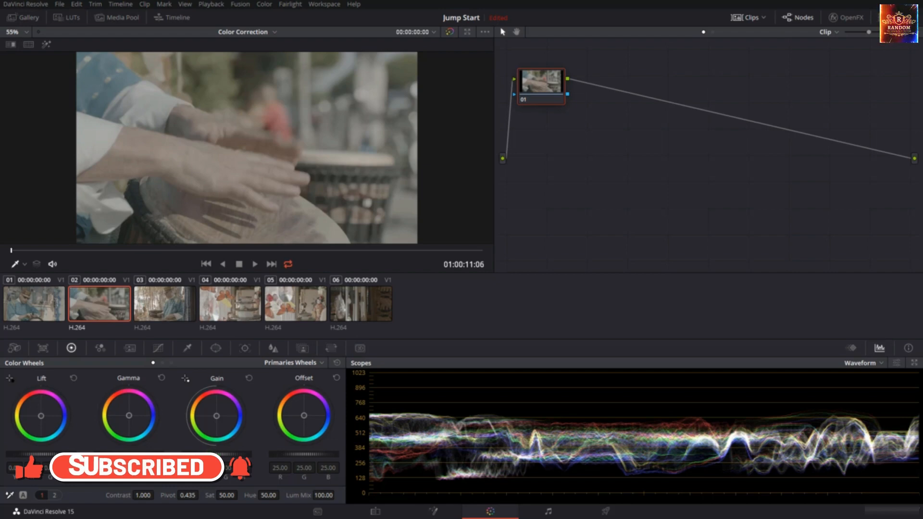
# Raise the second clip's gain to 1.51, and lower its lift to -0.13 before settling on -0.08.
pyautogui.moveTo(213, 454); pyautogui.dragTo(257, 454)
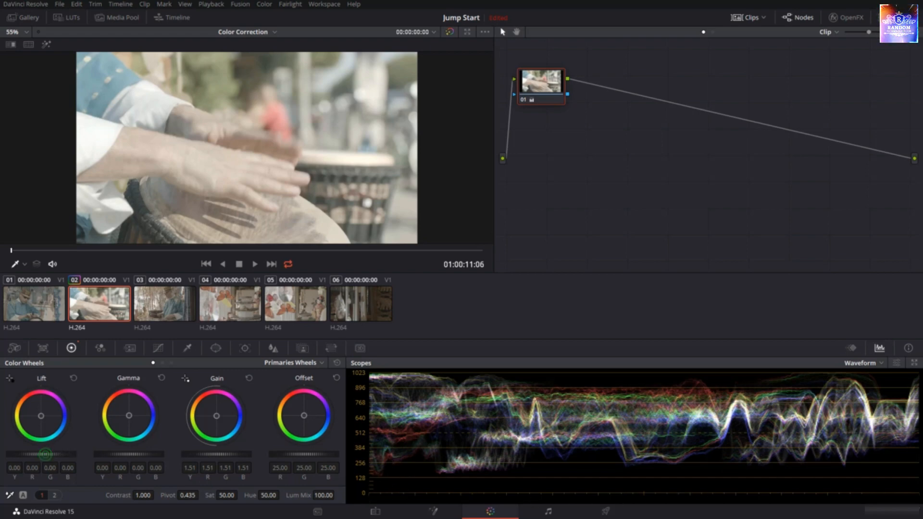
pyautogui.moveTo(45, 454); pyautogui.dragTo(17, 454)
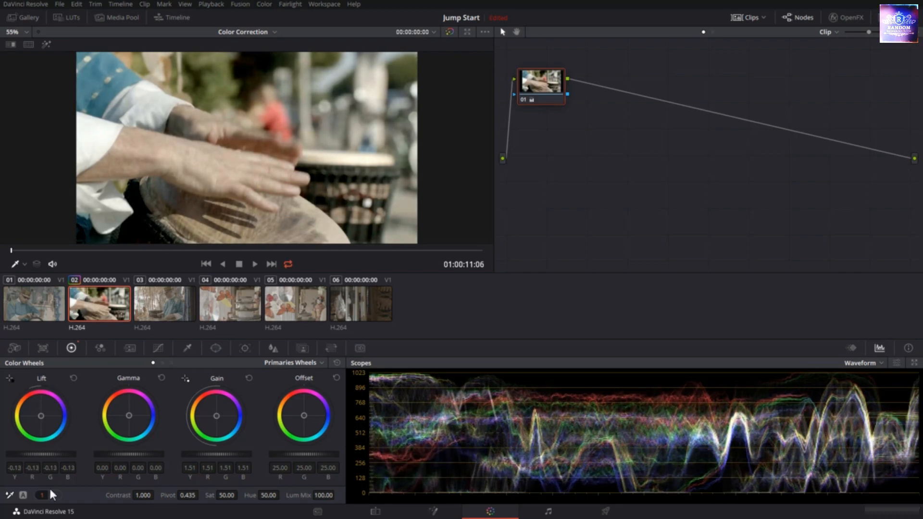
pyautogui.moveTo(39, 454)
pyautogui.mouseDown()
pyautogui.moveTo(53, 454)
pyautogui.moveTo(45, 453)
pyautogui.mouseUp()
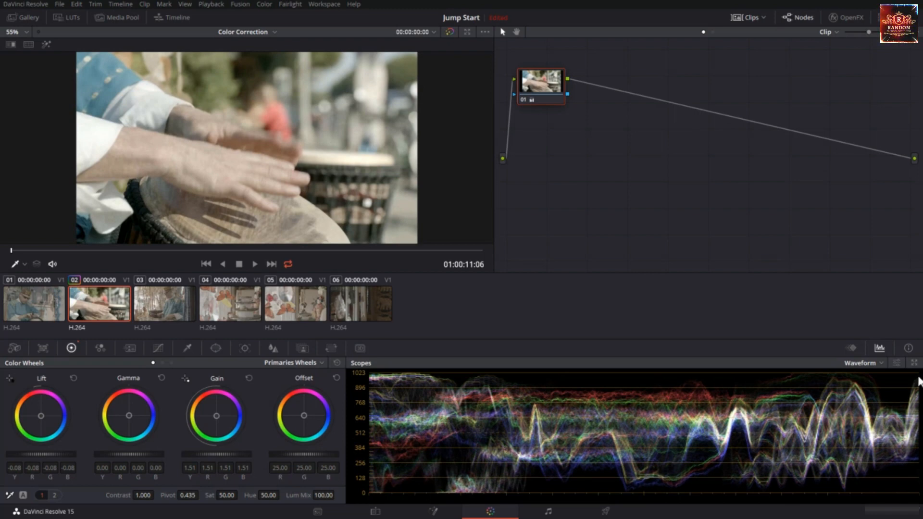
# Open the scopes in a floating window, move it around the screen, close it, and show the docked waveform again.
pyautogui.click(914, 363)
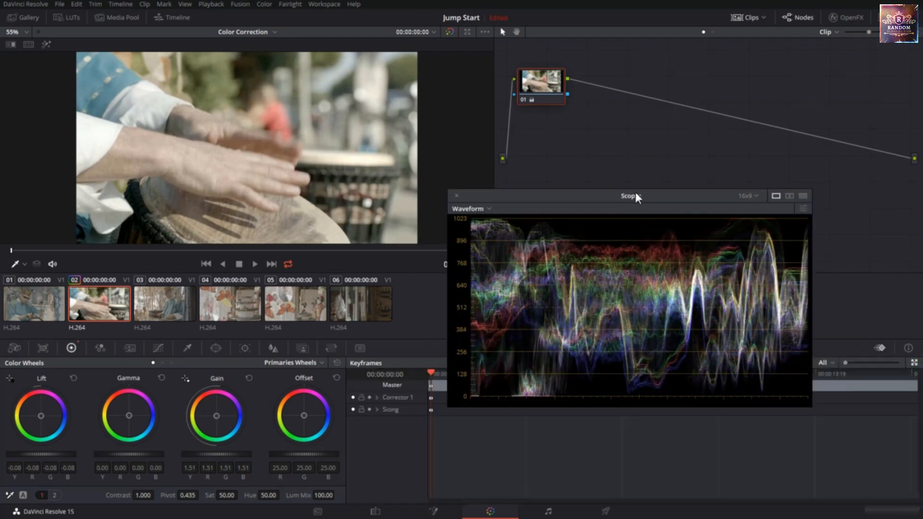
pyautogui.moveTo(636, 196); pyautogui.dragTo(250, 238)
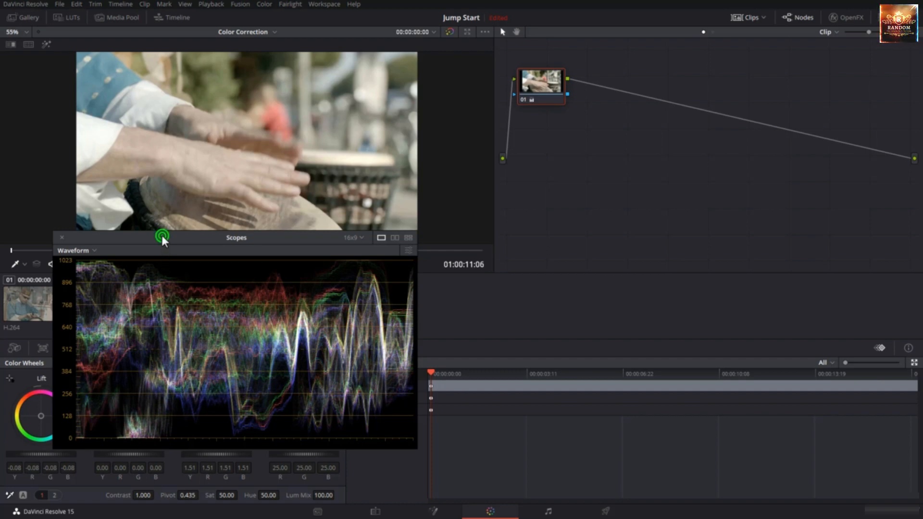
pyautogui.moveTo(162, 237); pyautogui.dragTo(384, 263)
pyautogui.click(284, 264)
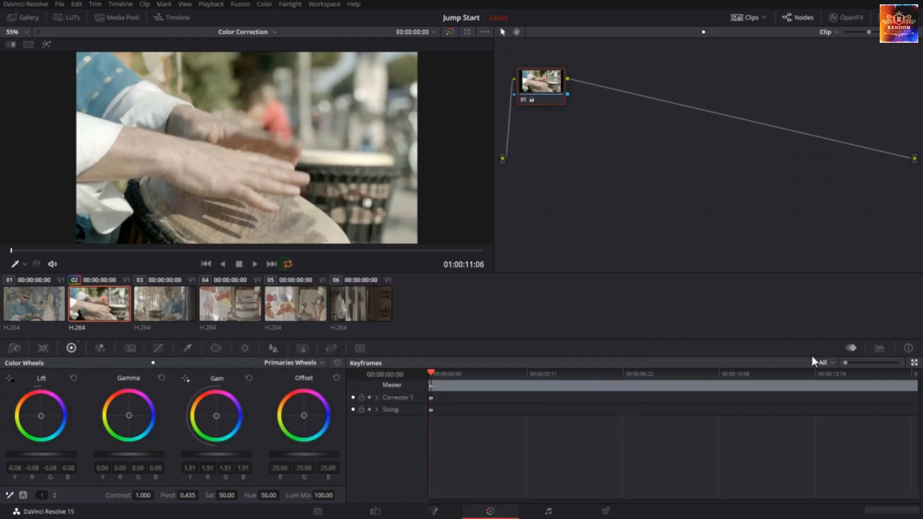
pyautogui.click(880, 348)
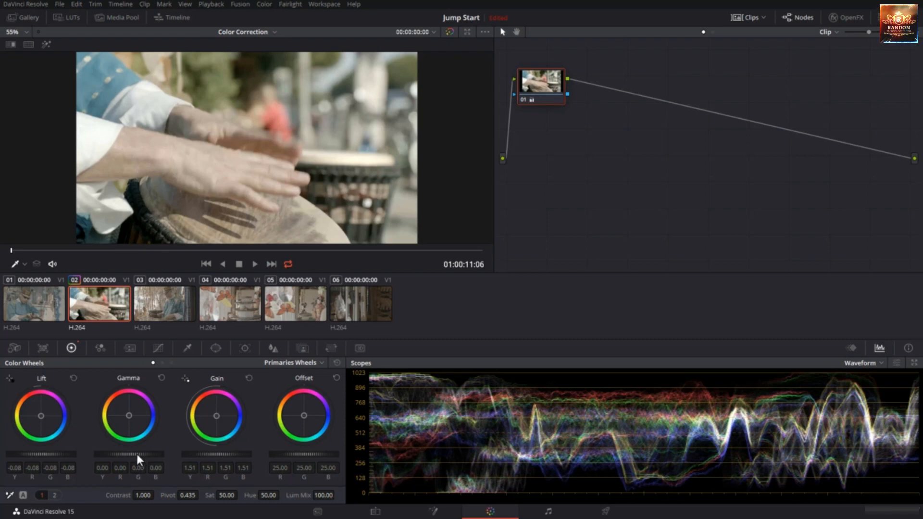
# Lower the second clip's gamma to -0.03, and view the corrections as primaries bars before returning to the primaries wheels.
pyautogui.moveTo(136, 454)
pyautogui.mouseDown()
pyautogui.moveTo(162, 454)
pyautogui.moveTo(124, 454)
pyautogui.mouseUp()
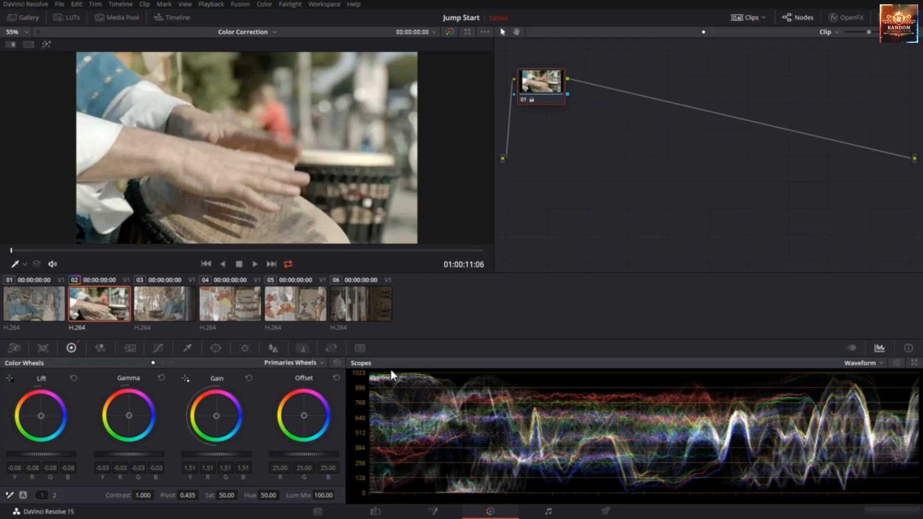
pyautogui.click(304, 362)
pyautogui.click(301, 387)
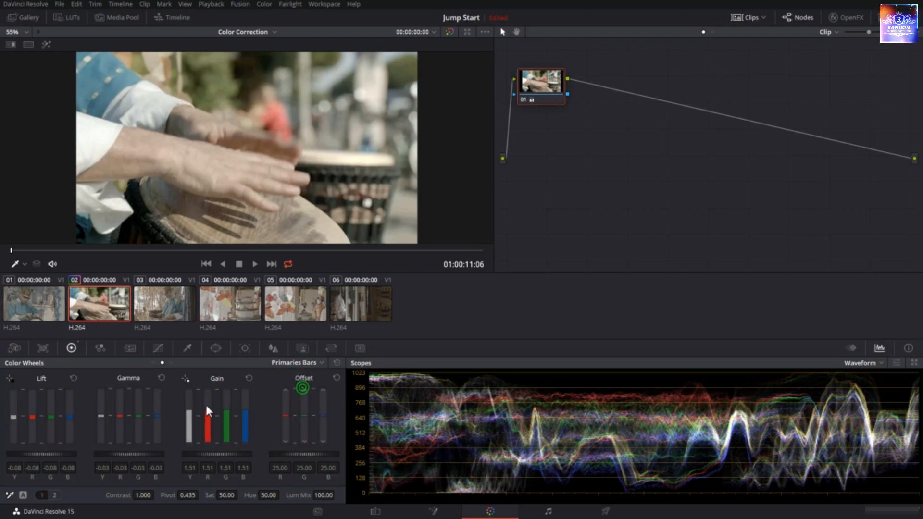
pyautogui.click(287, 361)
pyautogui.click(296, 377)
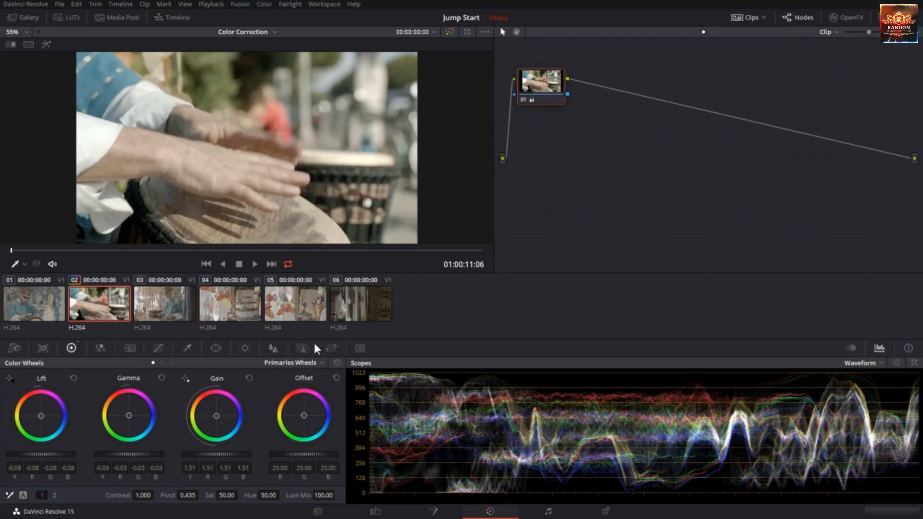
# White-balance the second clip by sampling the player's white sleeve, and set the saturation to 78.80.
pyautogui.click(9, 497)
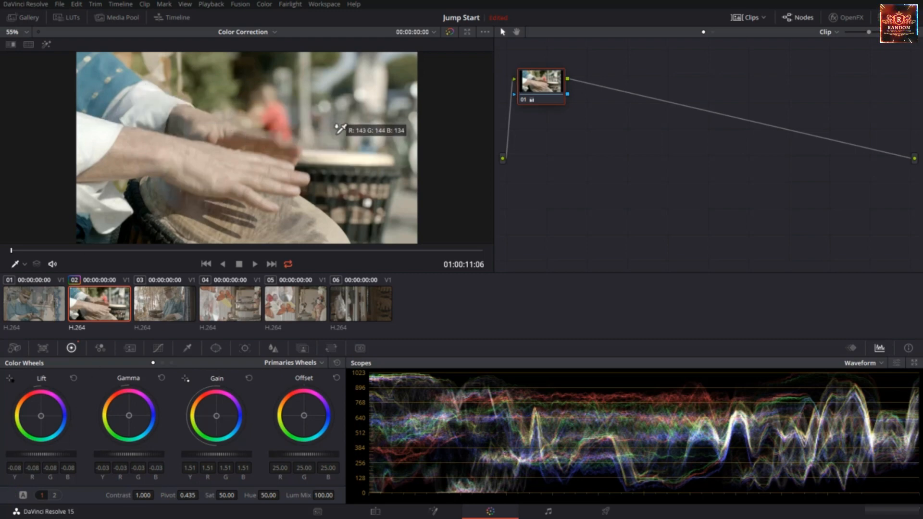
pyautogui.click(95, 138)
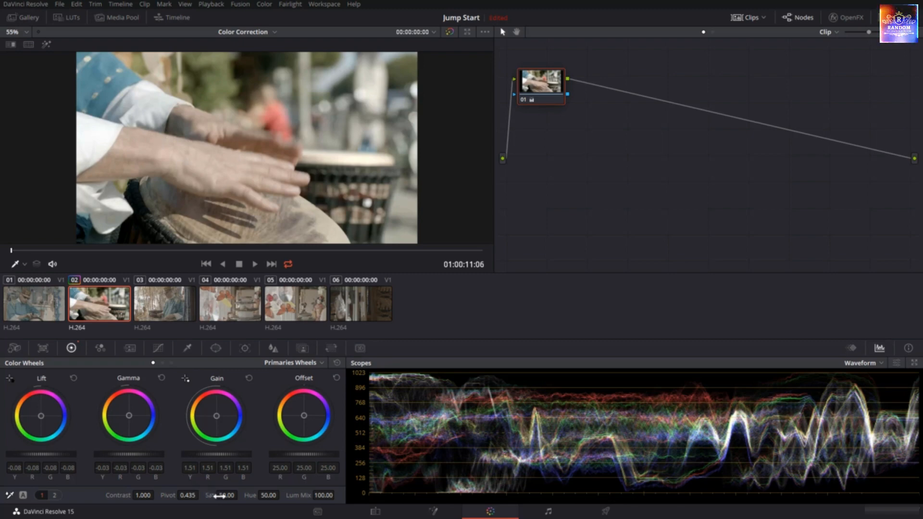
pyautogui.moveTo(227, 495); pyautogui.dragTo(258, 496)
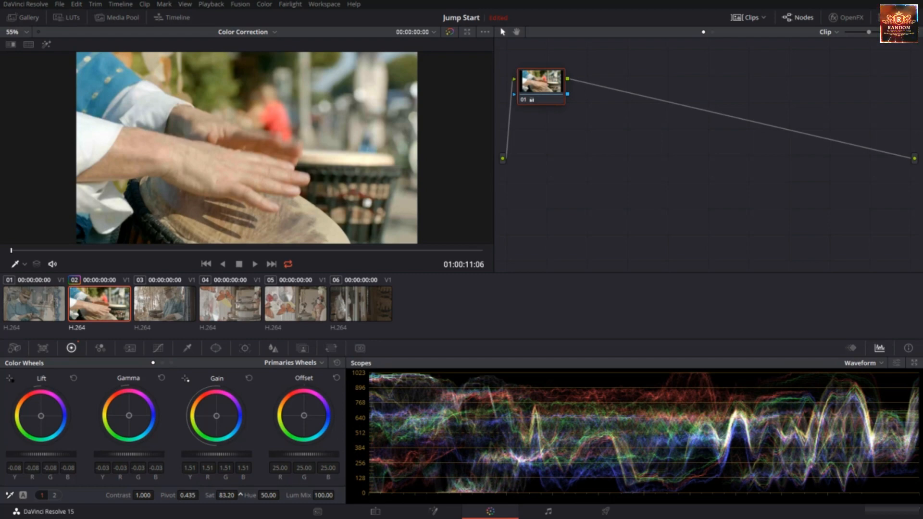
pyautogui.moveTo(240, 495)
pyautogui.mouseDown()
pyautogui.moveTo(226, 495)
pyautogui.moveTo(278, 495)
pyautogui.moveTo(220, 495)
pyautogui.moveTo(251, 496)
pyautogui.moveTo(239, 495)
pyautogui.mouseUp()
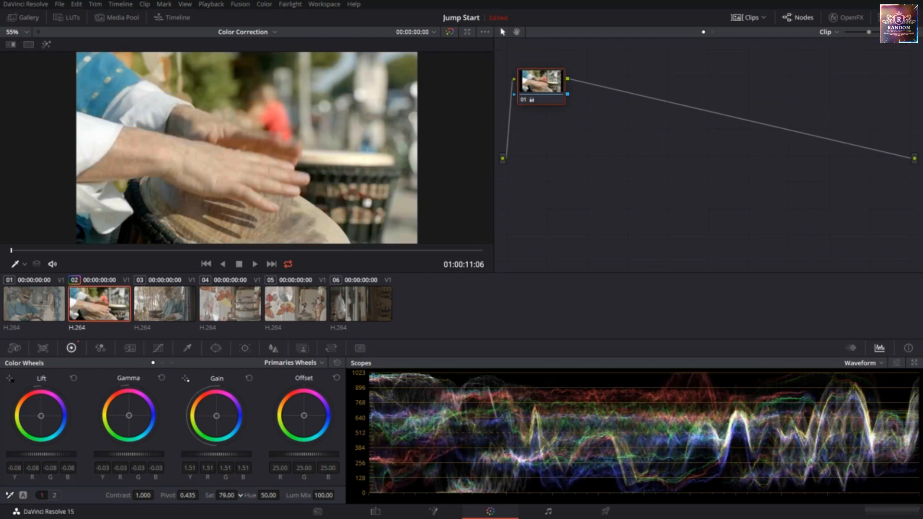
# Examine the second clip's color on the vectorscope and the RGB parade, and return to the waveform scope.
pyautogui.click(881, 361)
pyautogui.click(873, 397)
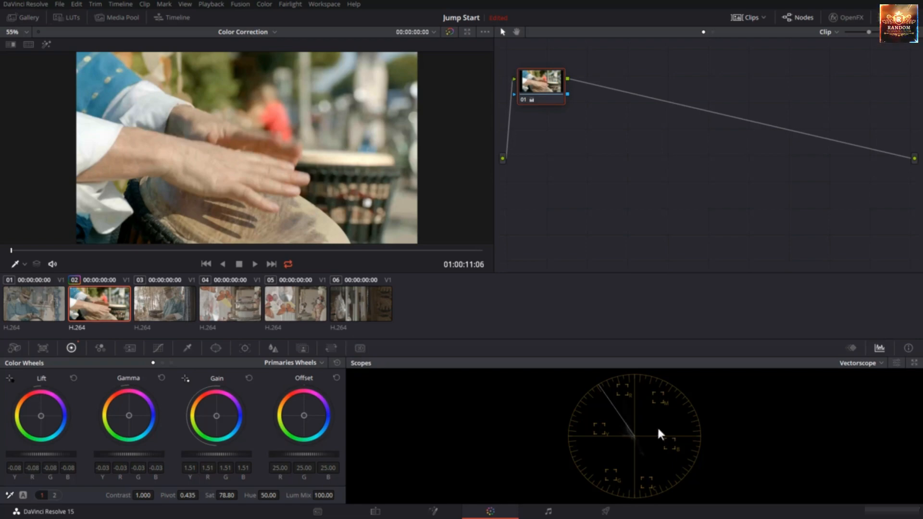
pyautogui.click(879, 362)
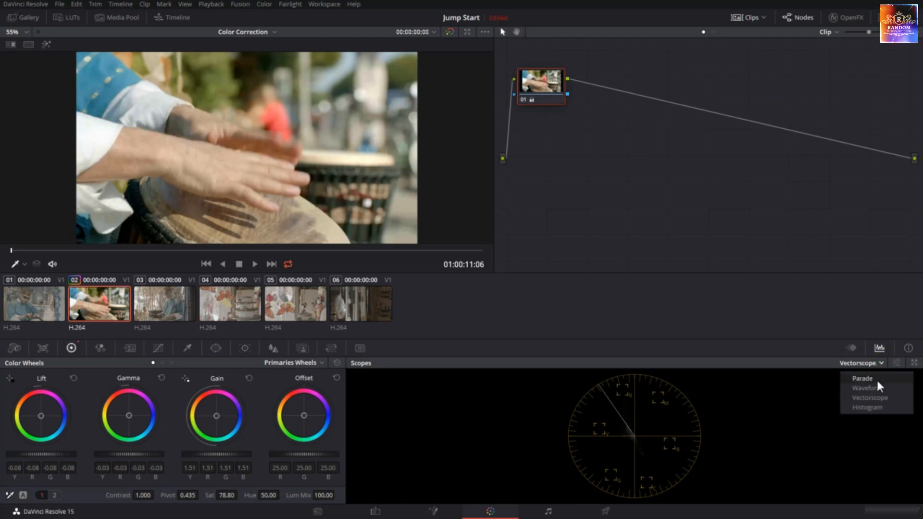
pyautogui.click(874, 379)
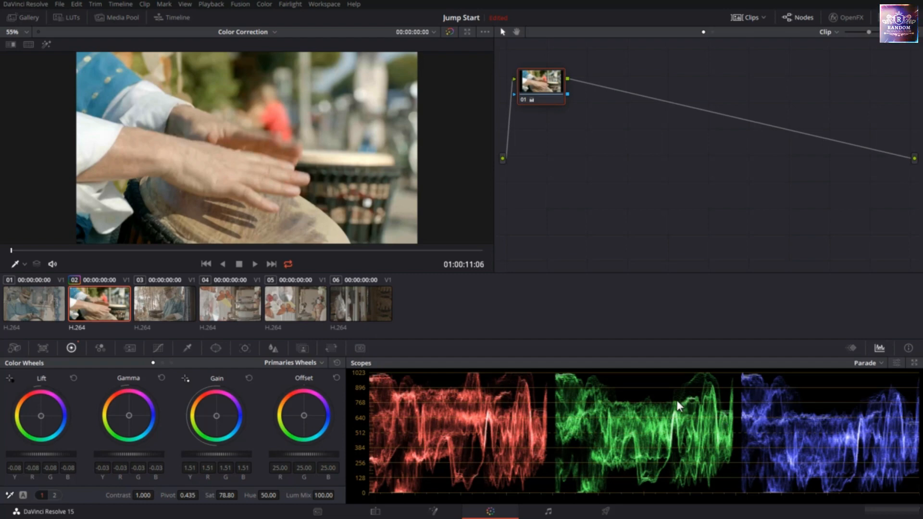
pyautogui.click(866, 363)
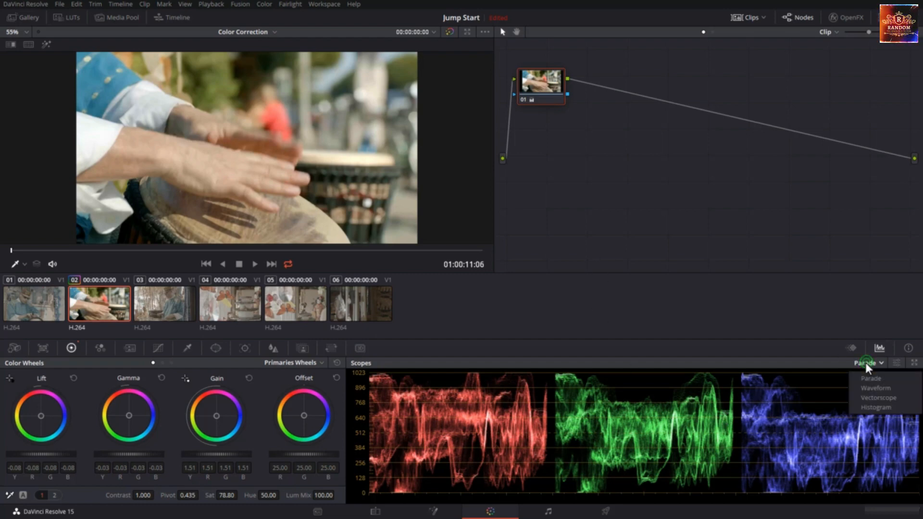
pyautogui.click(868, 388)
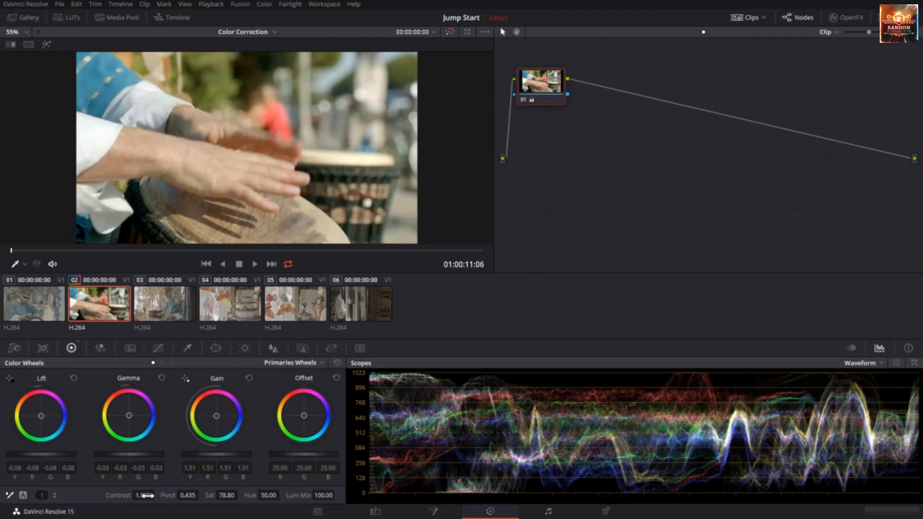
# Raise the second clip's contrast to 1.196 and play back the corrected footage.
pyautogui.moveTo(148, 495); pyautogui.dragTo(157, 495)
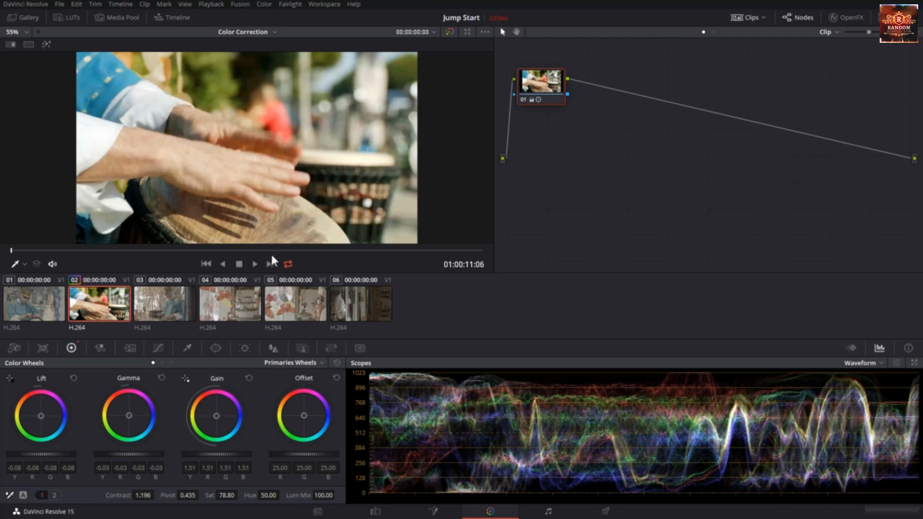
pyautogui.click(255, 266)
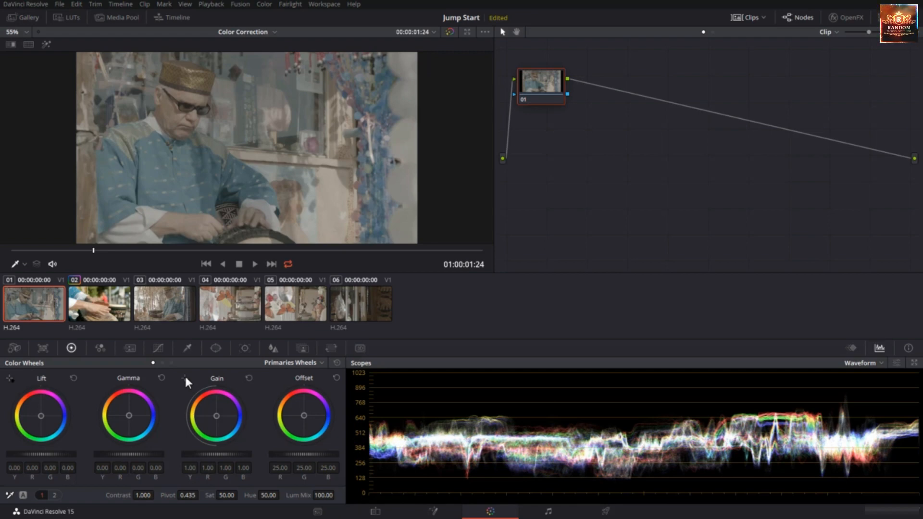
# Sample the man's white collar as the first clip's white point and a dark spot near the drum as its black point.
pyautogui.click(184, 380)
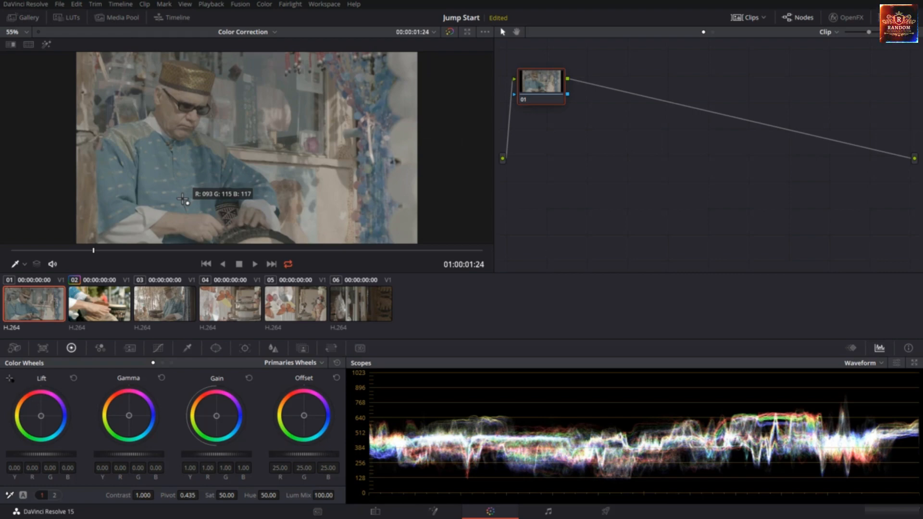
pyautogui.click(150, 124)
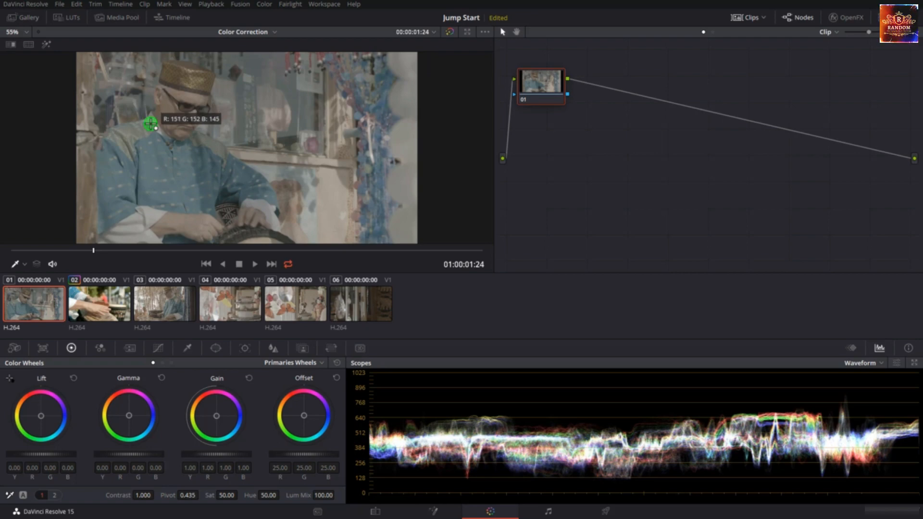
pyautogui.click(185, 378)
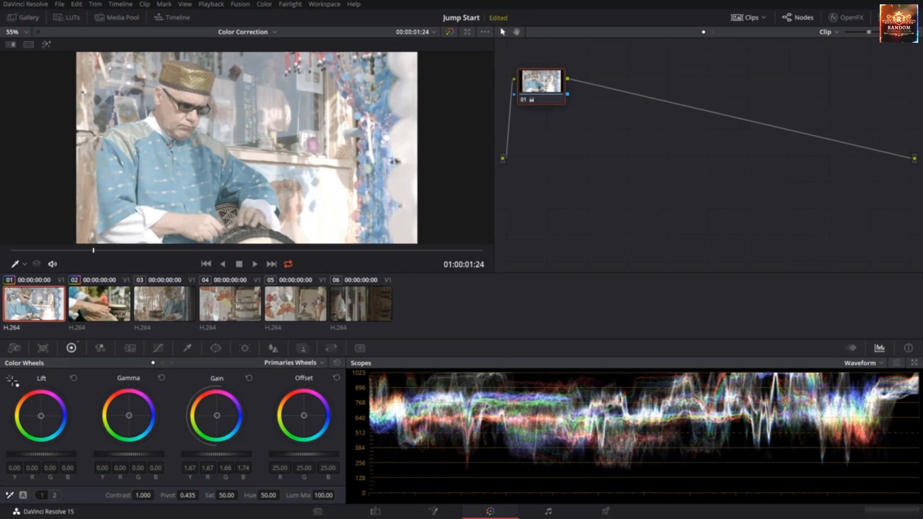
pyautogui.click(10, 378)
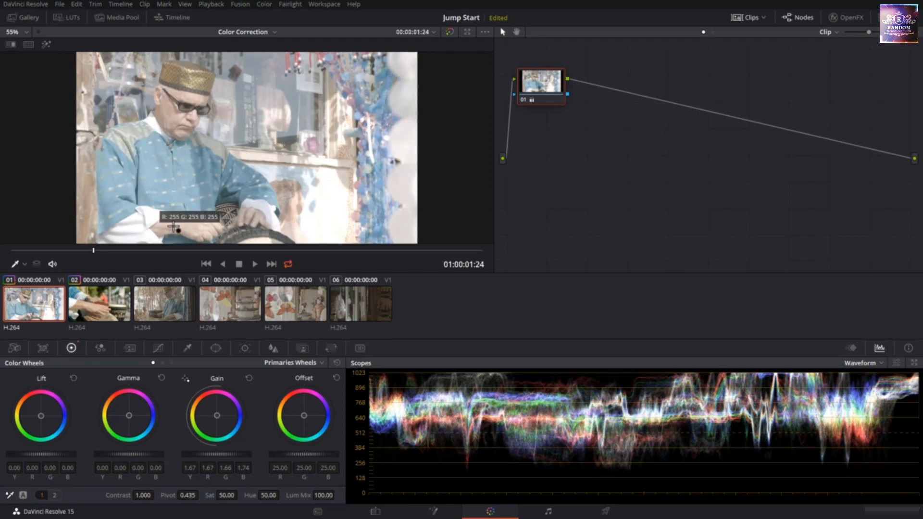
pyautogui.click(278, 211)
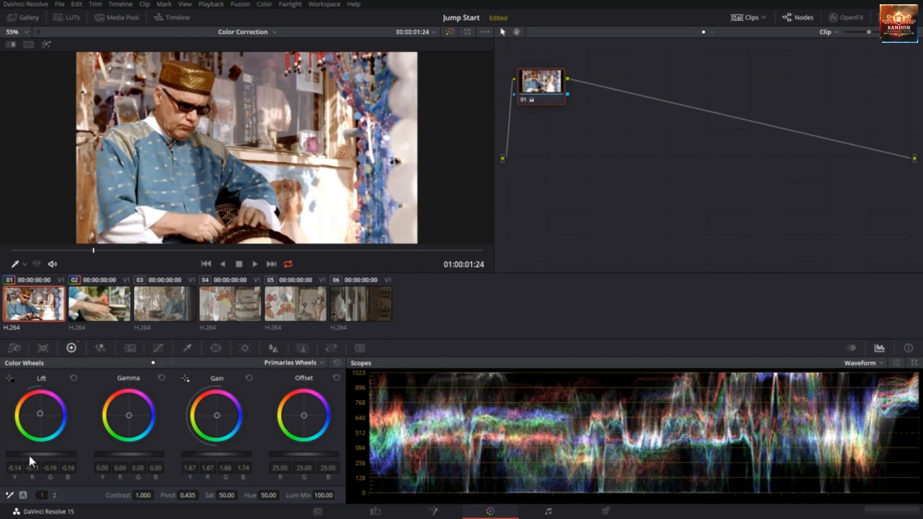
# Adjust the first clip's master lift to -0.11 and gain to 1.63, and reset its entire grade.
pyautogui.moveTo(38, 451); pyautogui.dragTo(47, 451)
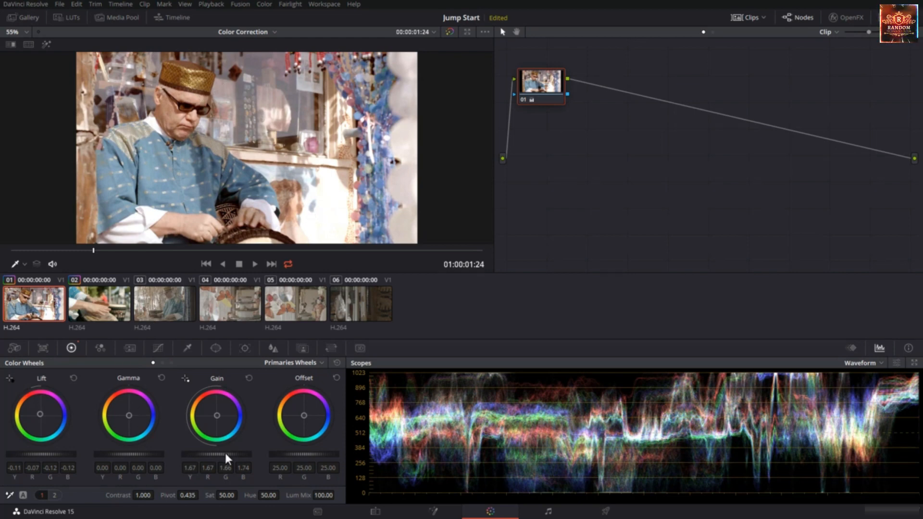
pyautogui.moveTo(226, 458); pyautogui.dragTo(207, 455)
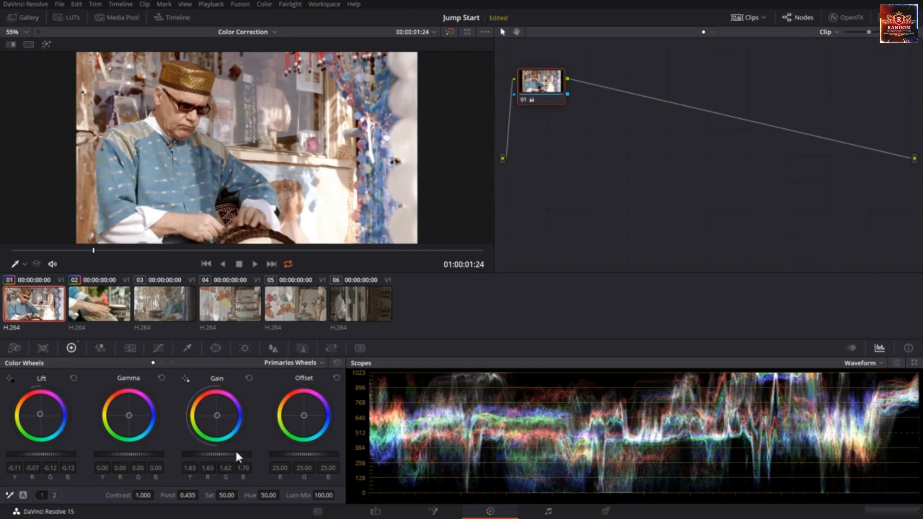
pyautogui.rightClick(585, 151)
pyautogui.click(622, 158)
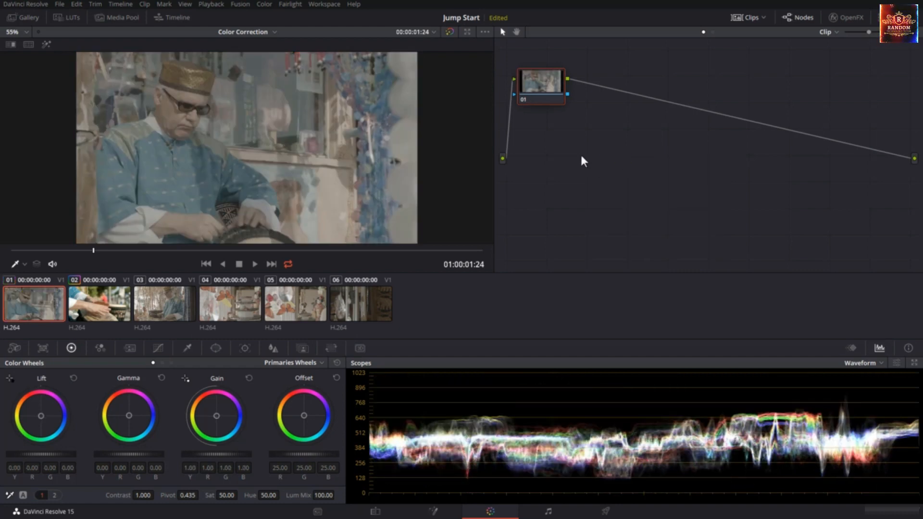
# Try the bright wall beside the man as white point and the dark spot on the scalloped edge as black point, and reset the grade.
pyautogui.click(183, 379)
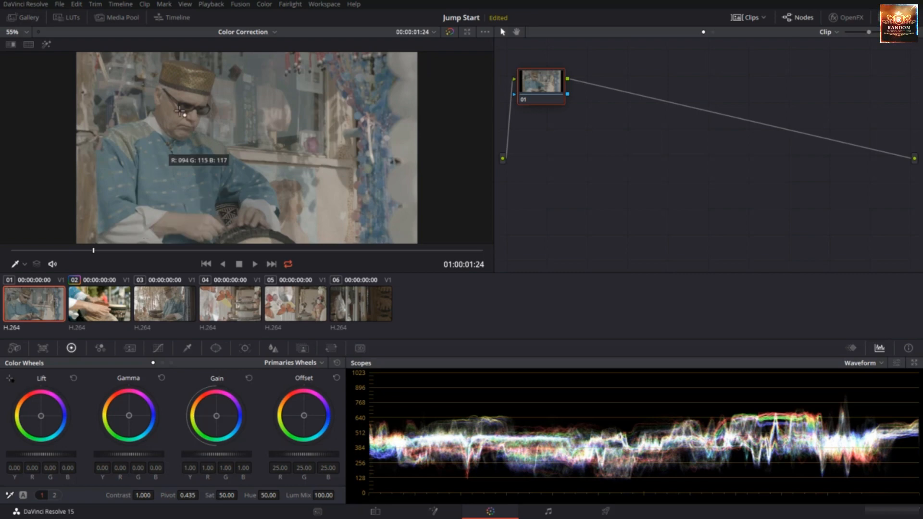
pyautogui.click(343, 216)
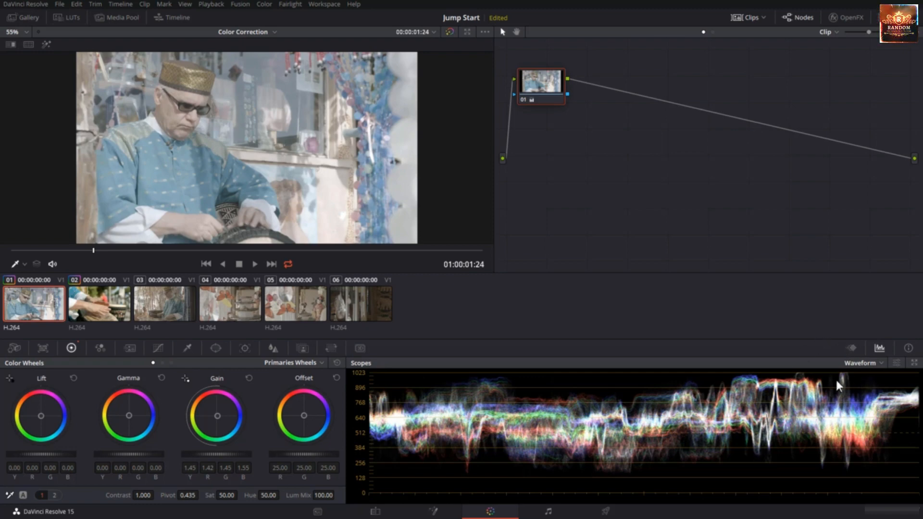
pyautogui.click(8, 380)
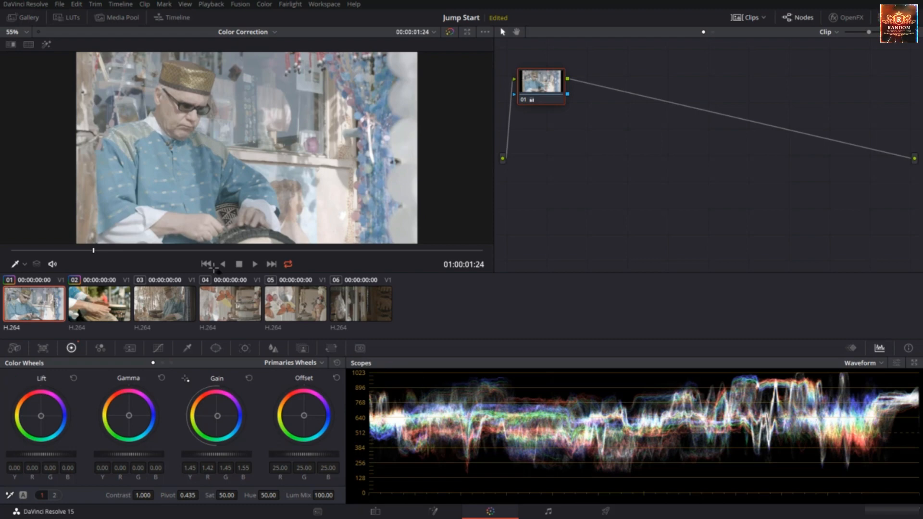
pyautogui.click(397, 162)
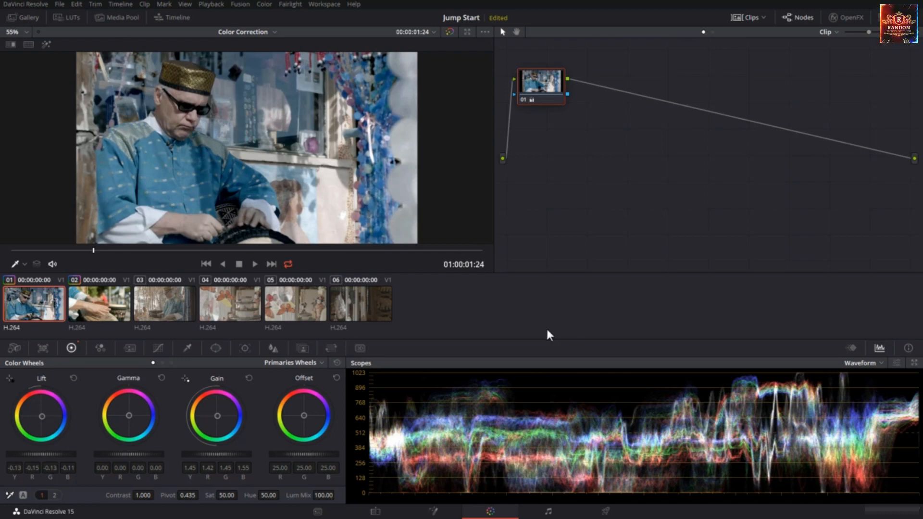
pyautogui.rightClick(562, 163)
pyautogui.click(576, 169)
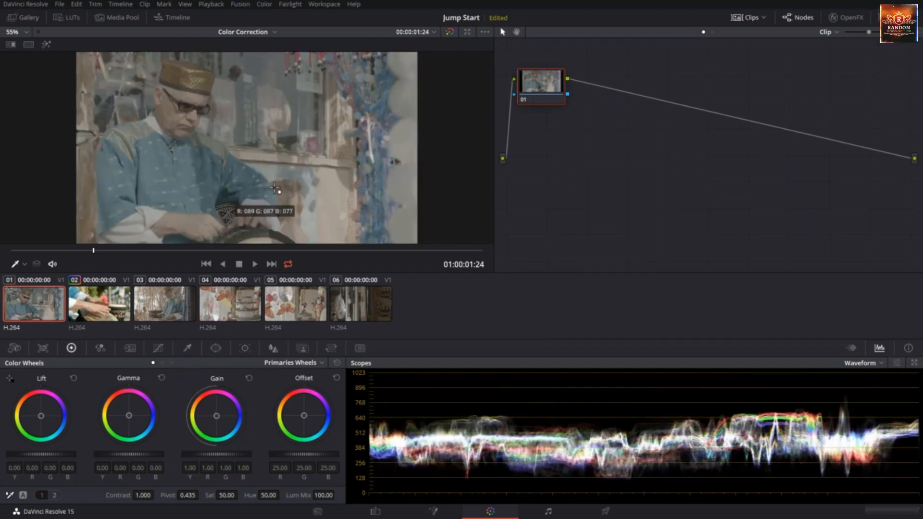
# Sample the man's white sleeve as white point and the dark area beside his hands as black point, set gain to 1.56, and slightly raise lift.
pyautogui.click(152, 214)
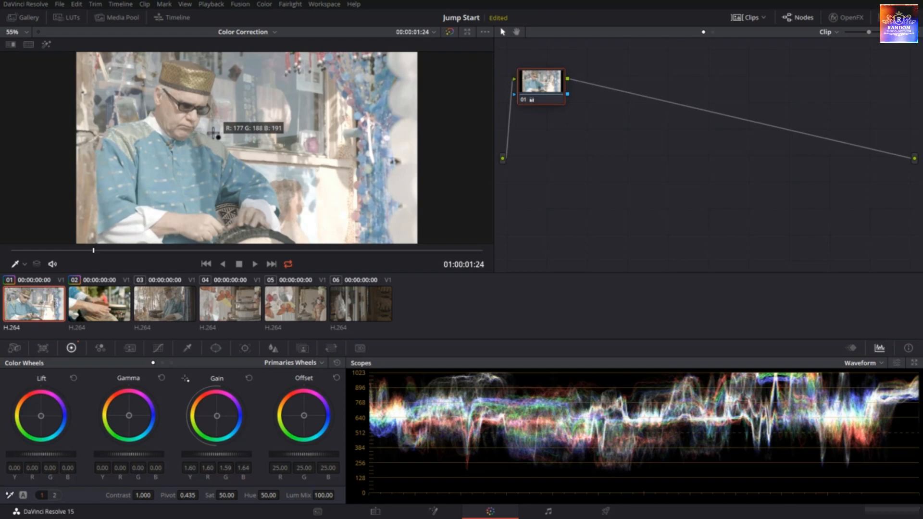
pyautogui.click(278, 212)
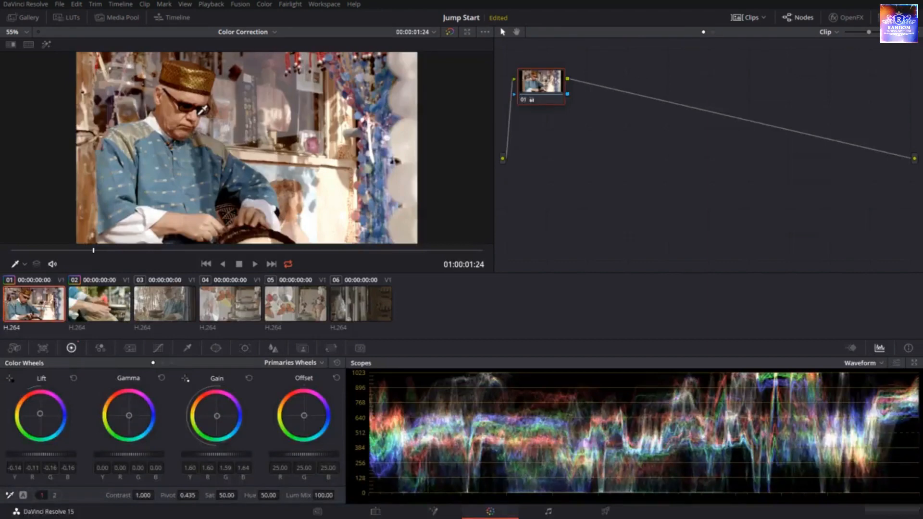
pyautogui.moveTo(218, 451); pyautogui.dragTo(207, 452)
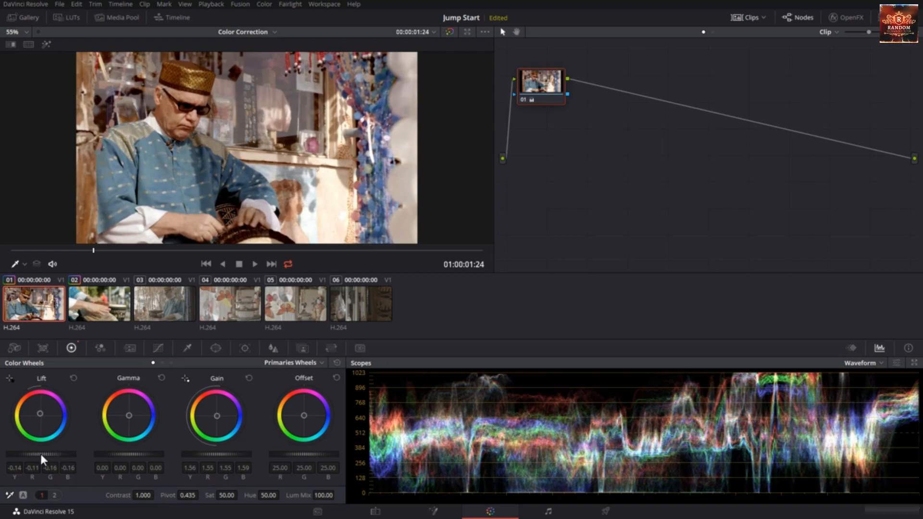
pyautogui.moveTo(41, 454); pyautogui.dragTo(47, 454)
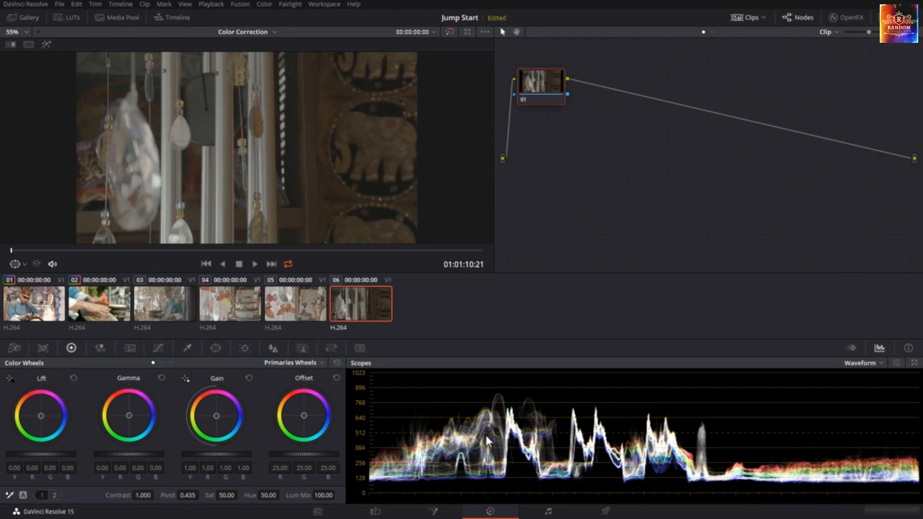
# Show the sixth clip's primary controls as Primaries Bars and set the scope to Parade.
pyautogui.click(293, 362)
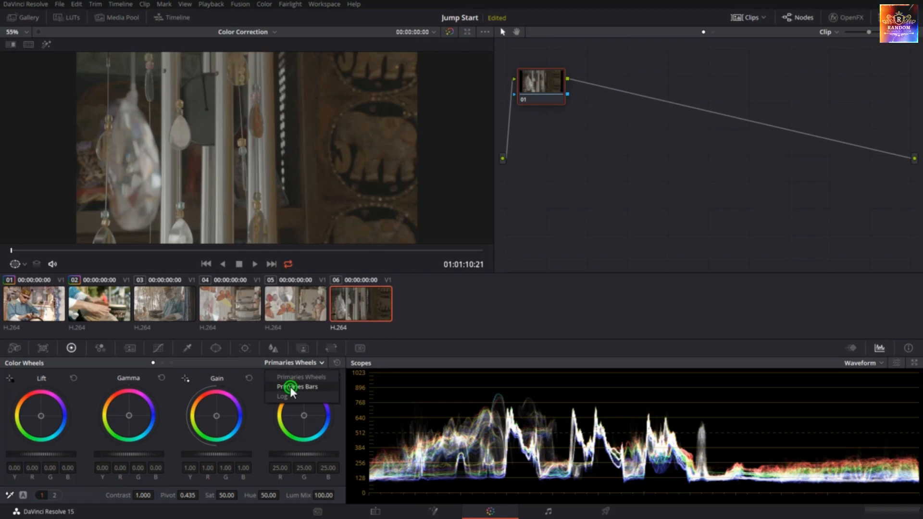
pyautogui.click(289, 387)
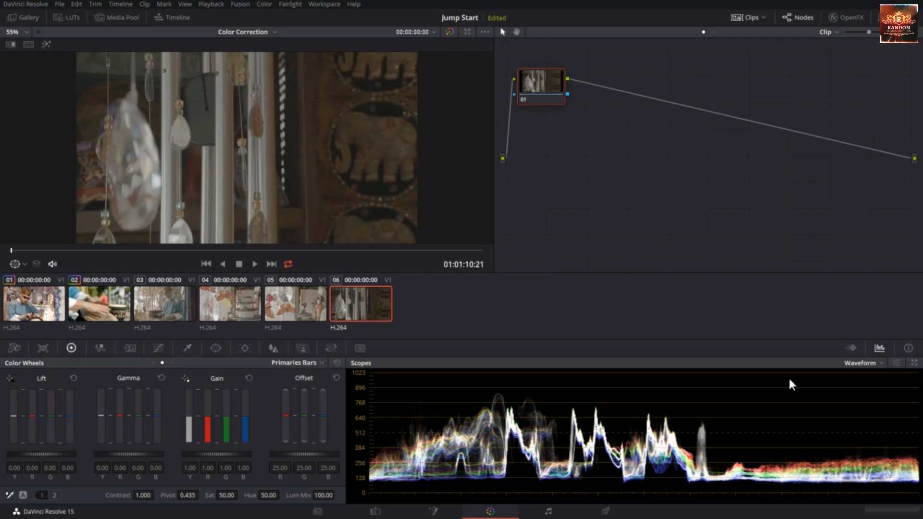
pyautogui.click(857, 365)
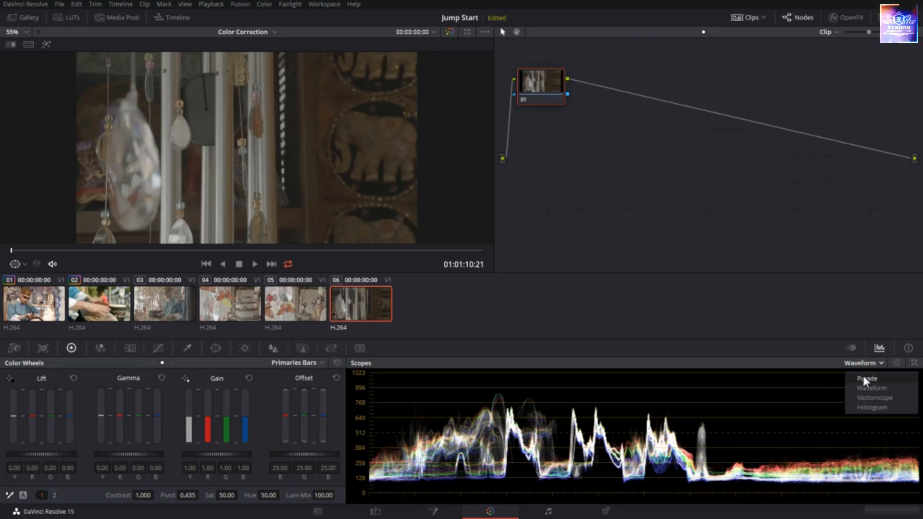
pyautogui.click(863, 377)
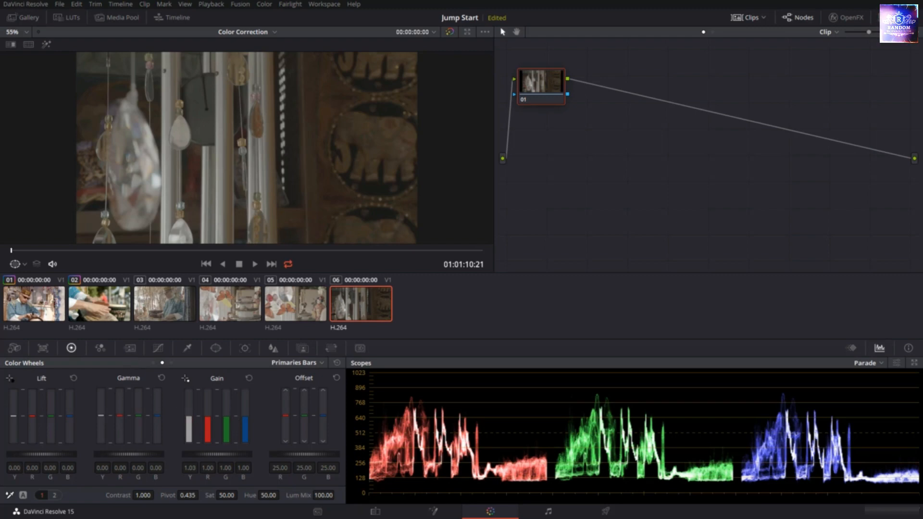
# Try lowering the sixth clip's luma gain to 0.65, reset the gain, and raise its luma gain to 1.41.
pyautogui.moveTo(188, 416); pyautogui.dragTo(189, 421)
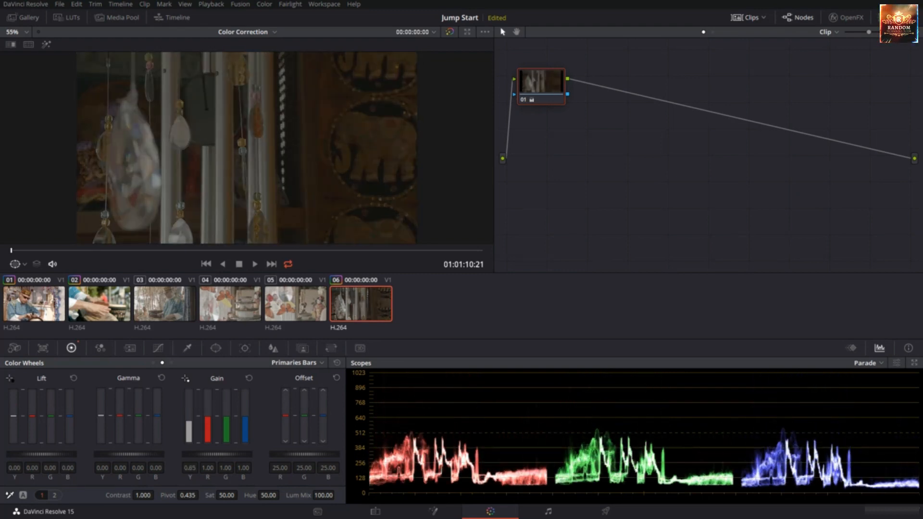
pyautogui.click(251, 376)
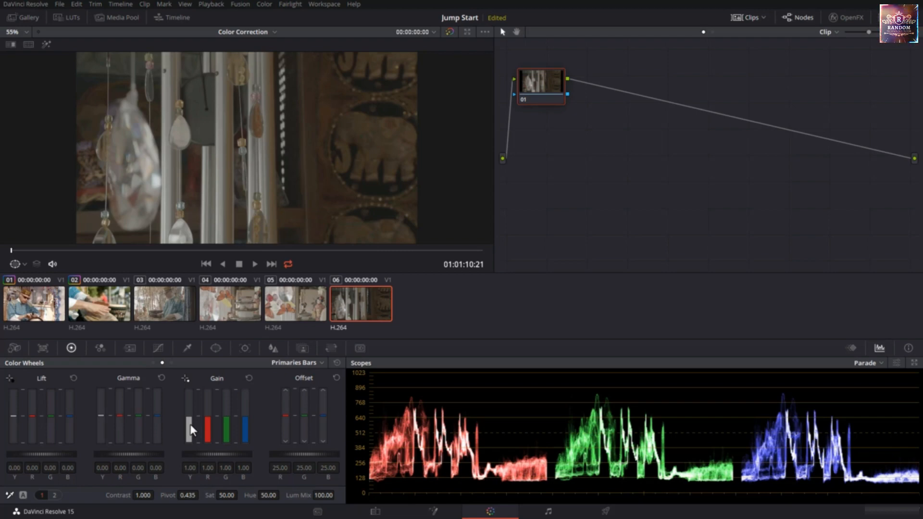
pyautogui.scroll(8, 189, 424)
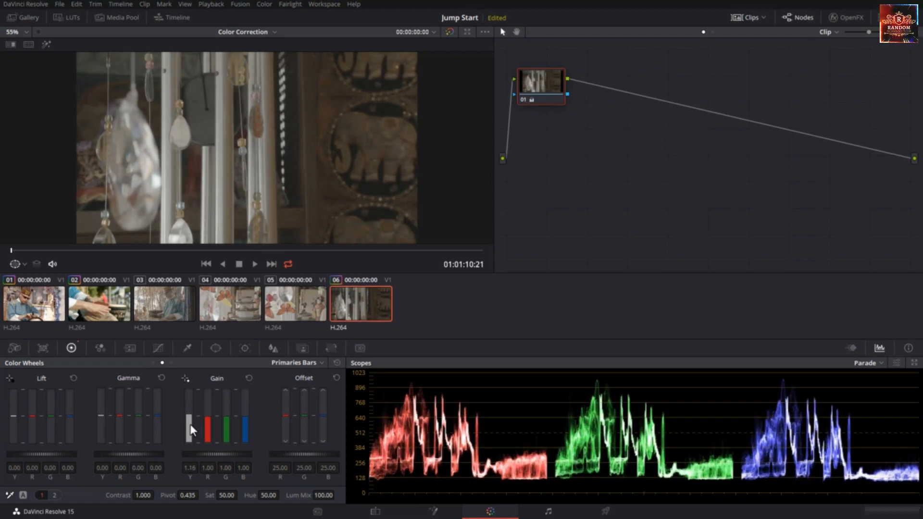
pyautogui.scroll(5, 189, 424)
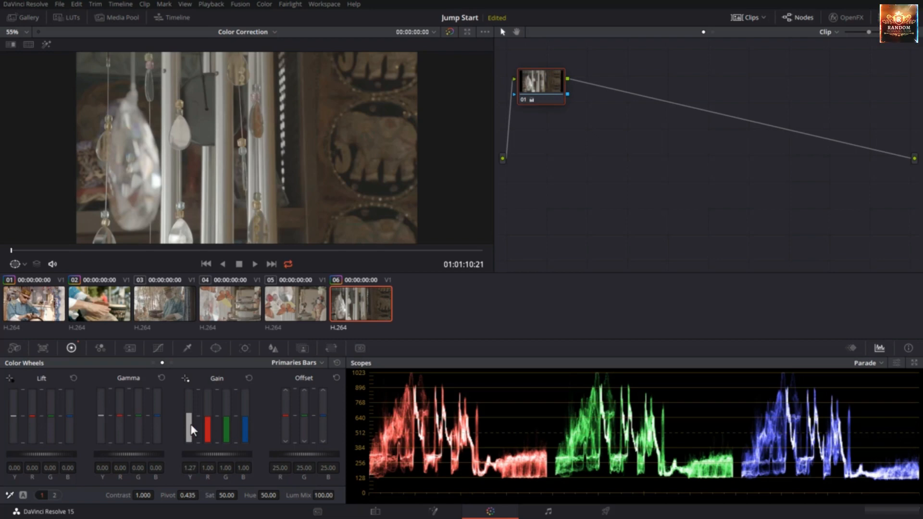
pyautogui.scroll(3, 190, 424)
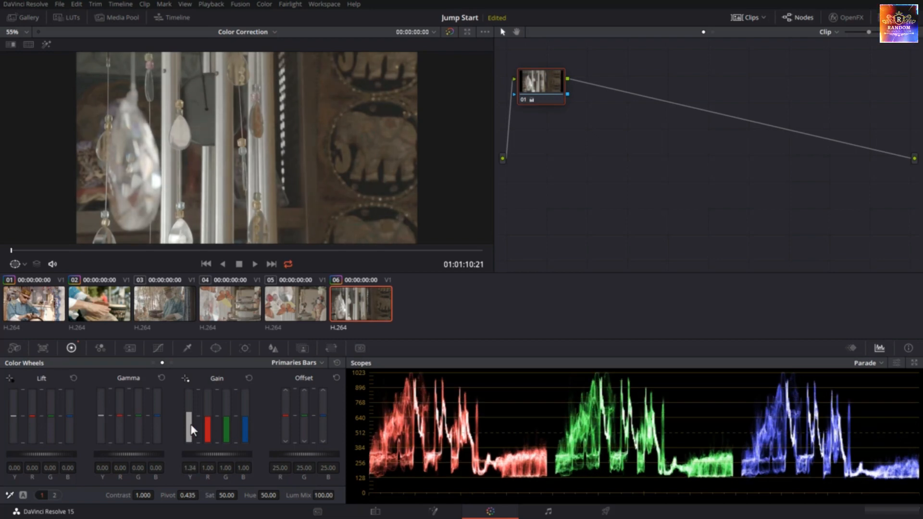
pyautogui.scroll(2, 191, 424)
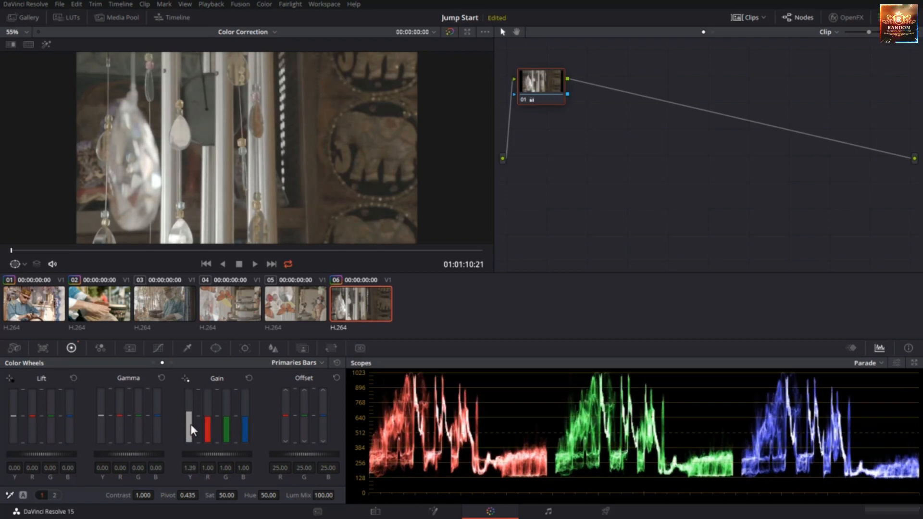
pyautogui.moveTo(190, 424); pyautogui.dragTo(191, 418)
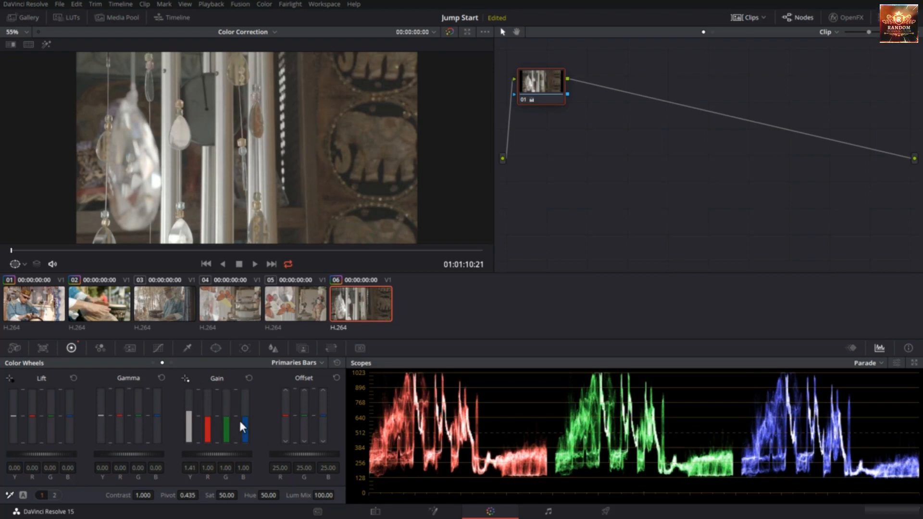
# Try gains of 1.30 for green, 0.69 for red and 0.81 for blue on the sixth clip, and reset all primaries.
pyautogui.scroll(8, 223, 420)
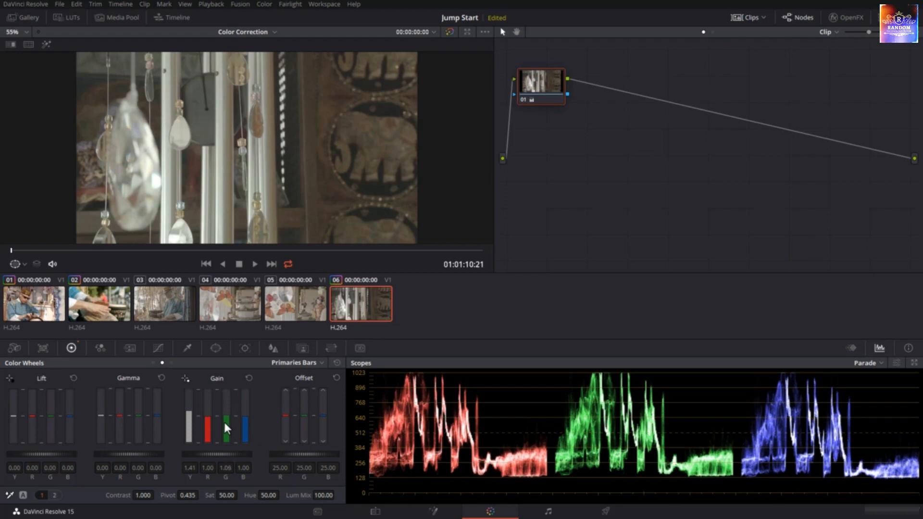
pyautogui.scroll(3, 224, 419)
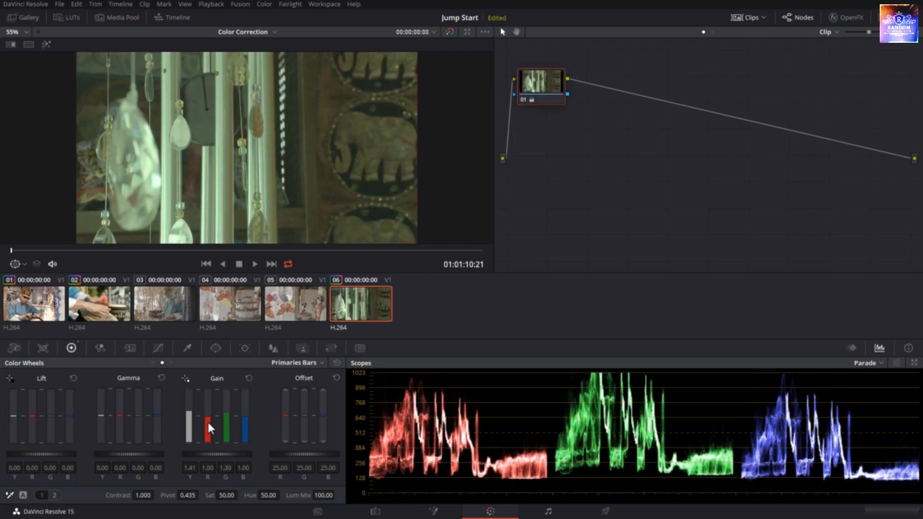
pyautogui.scroll(-12, 208, 422)
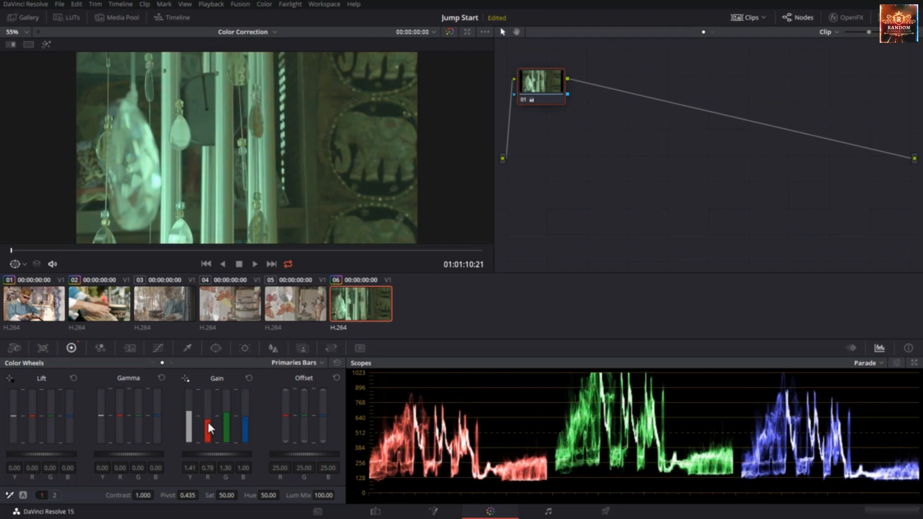
pyautogui.scroll(-1, 208, 423)
pyautogui.scroll(-8, 244, 423)
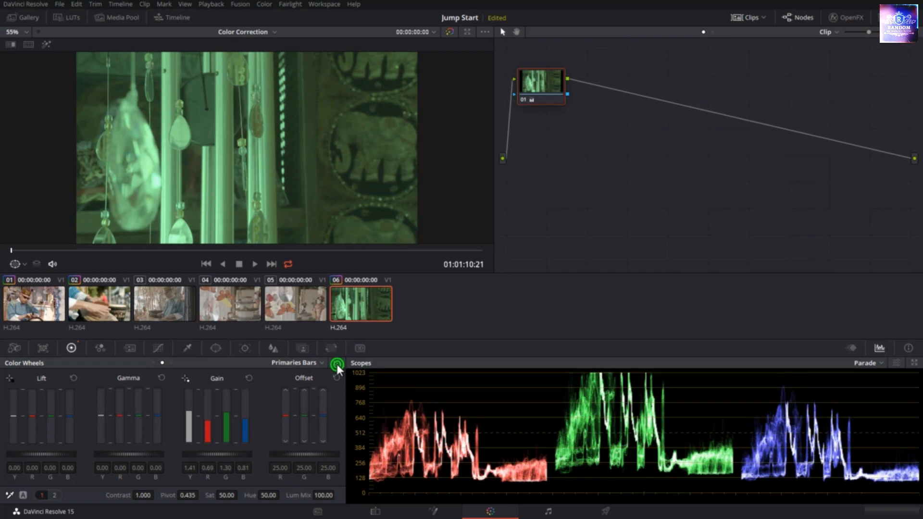
pyautogui.click(337, 364)
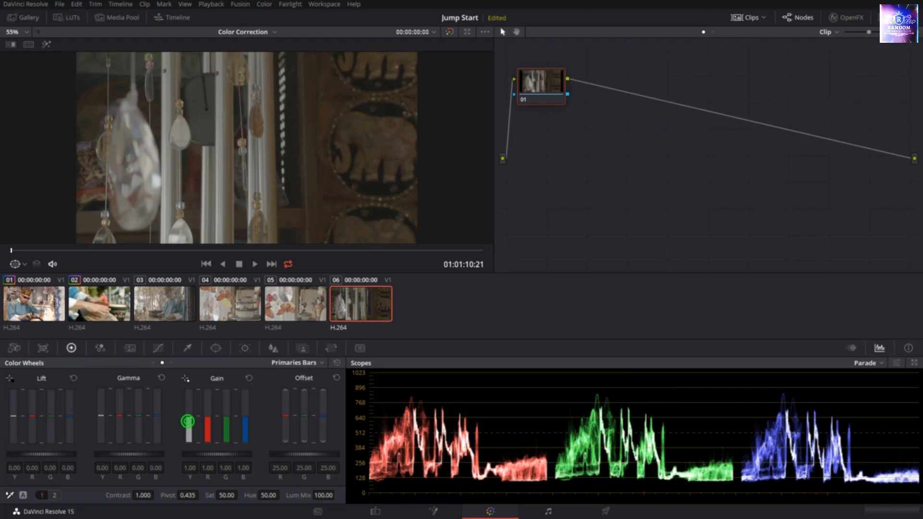
# Raise the sixth clip's luma gain to 2.05, compare it between Primaries Wheels and Primaries Bars, and reset the gain.
pyautogui.moveTo(188, 422); pyautogui.dragTo(187, 403)
pyautogui.click(312, 362)
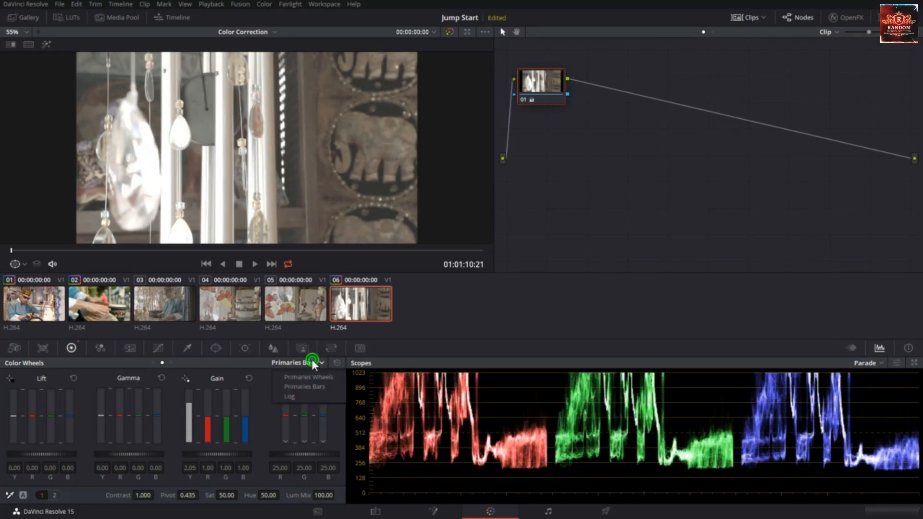
pyautogui.click(321, 376)
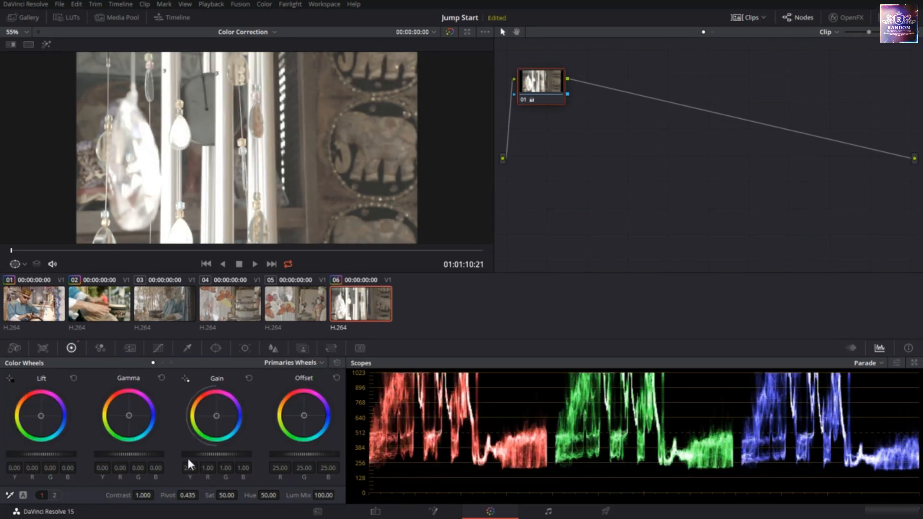
pyautogui.click(313, 363)
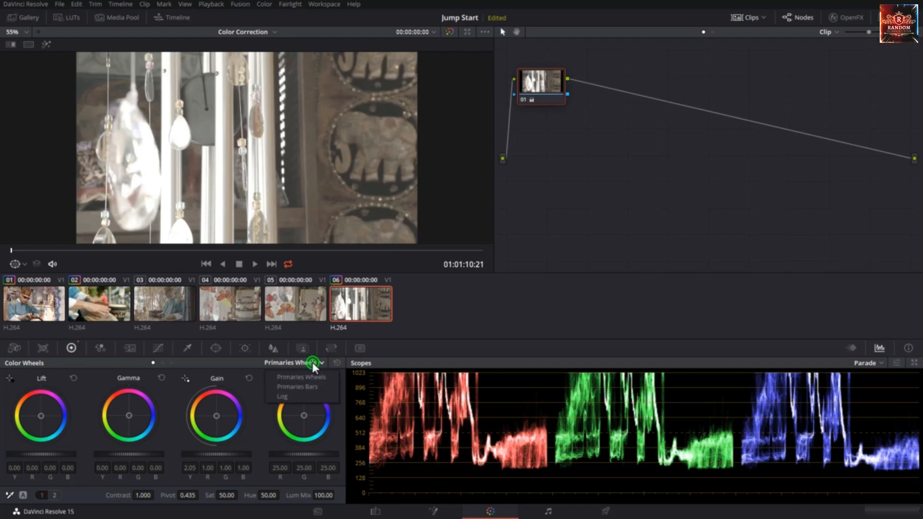
pyautogui.click(316, 387)
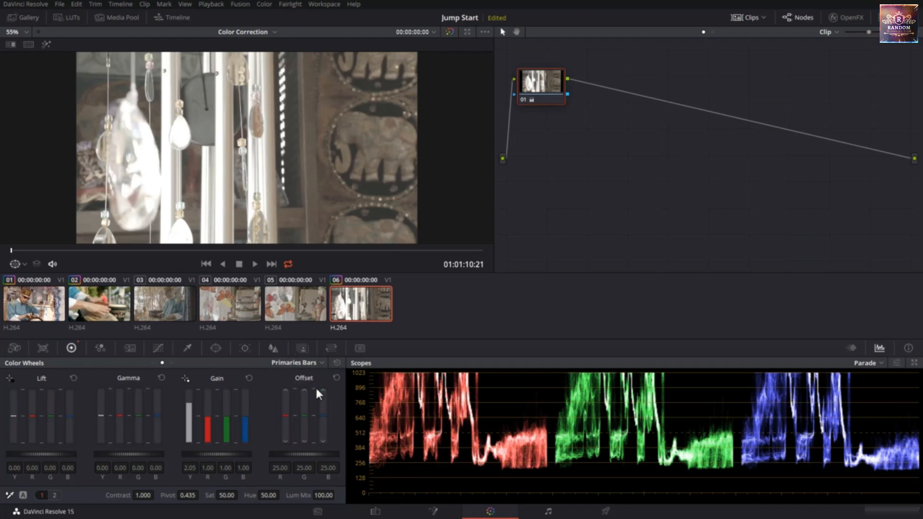
pyautogui.click(249, 378)
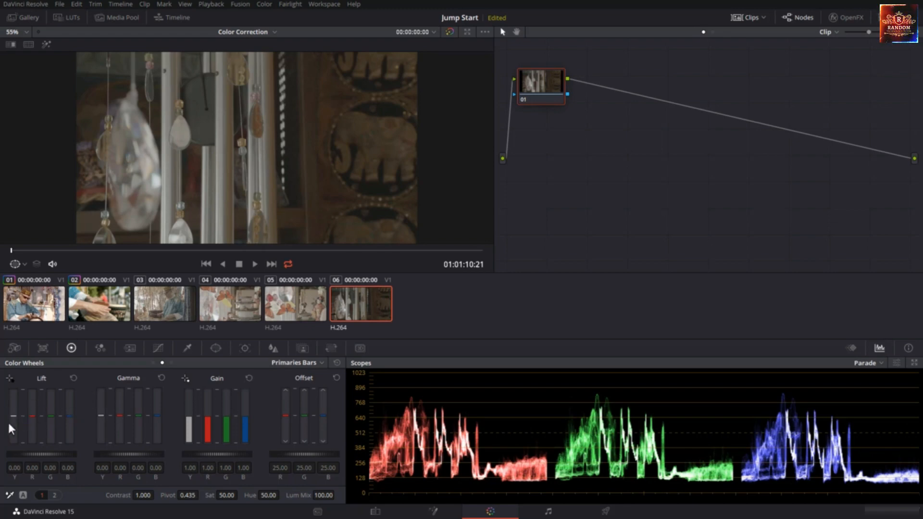
# Set the sixth clip's luma lift to 0.14 and its red lift to -0.03.
pyautogui.moveTo(8, 420); pyautogui.dragTo(8, 422)
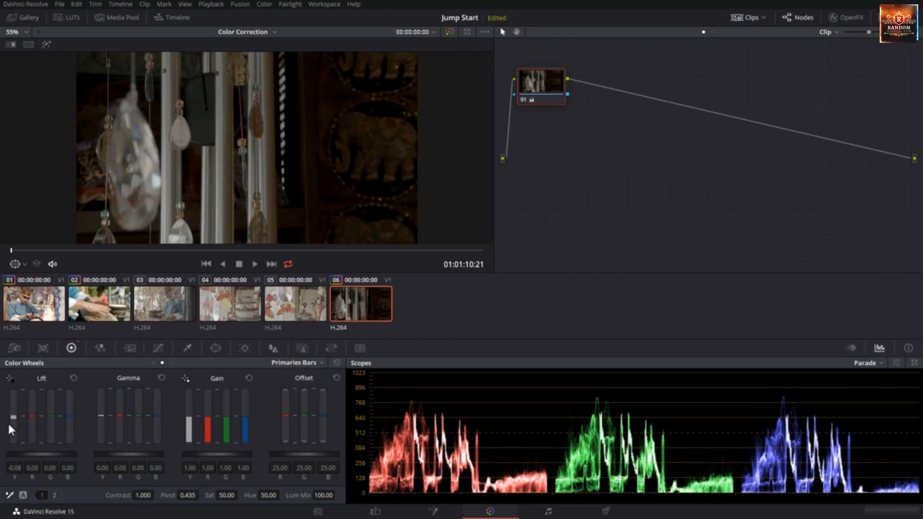
pyautogui.scroll(19, 9, 424)
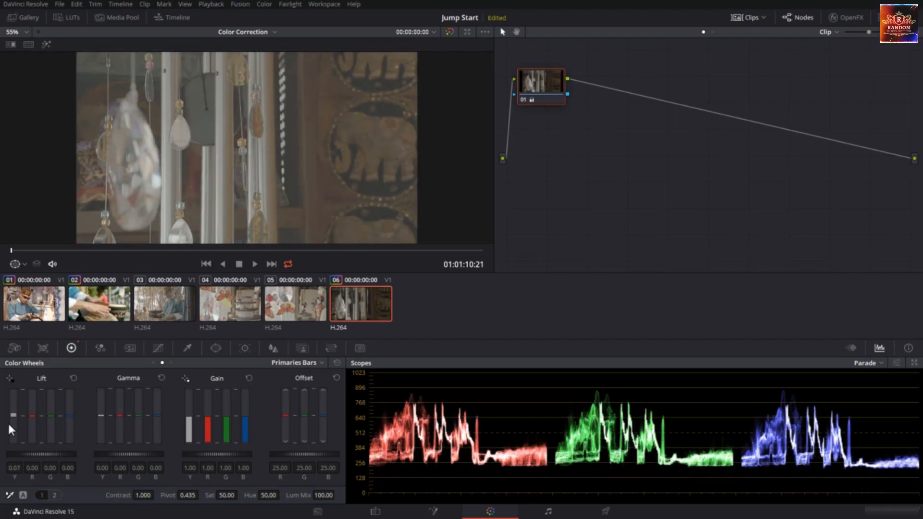
pyautogui.scroll(2, 8, 422)
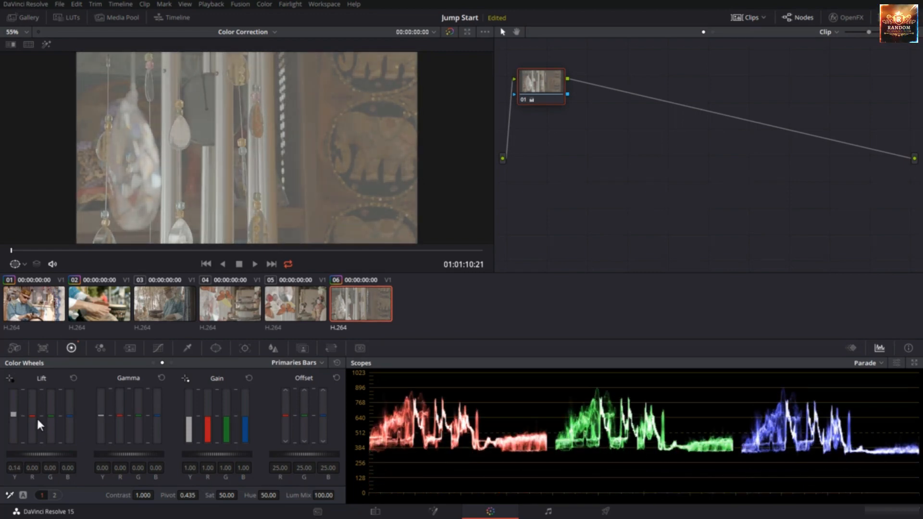
pyautogui.scroll(9, 32, 420)
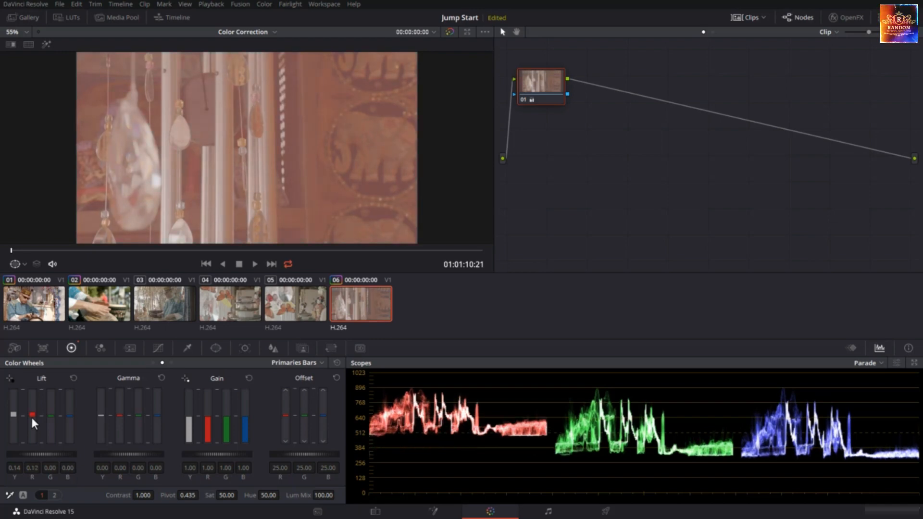
pyautogui.scroll(-13, 31, 418)
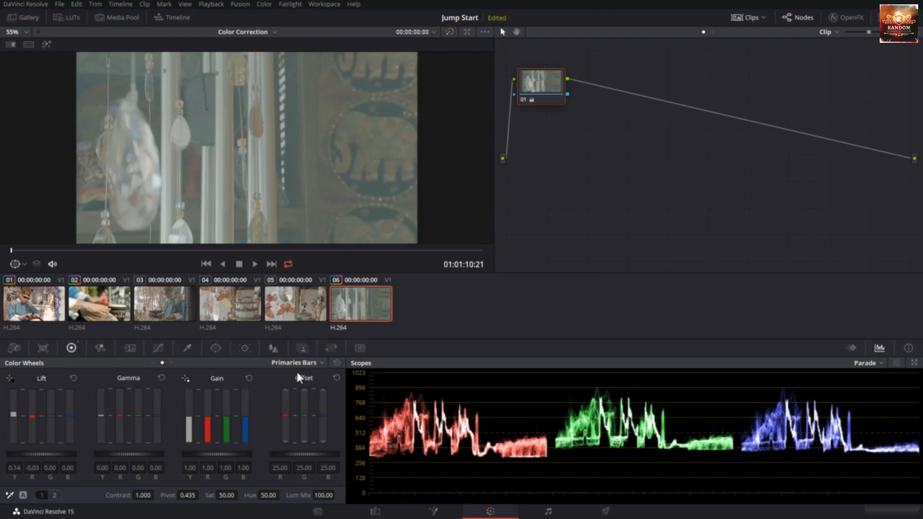
# Reset all primaries on the sixth clip and raise its luma gain to 1.39.
pyautogui.click(337, 363)
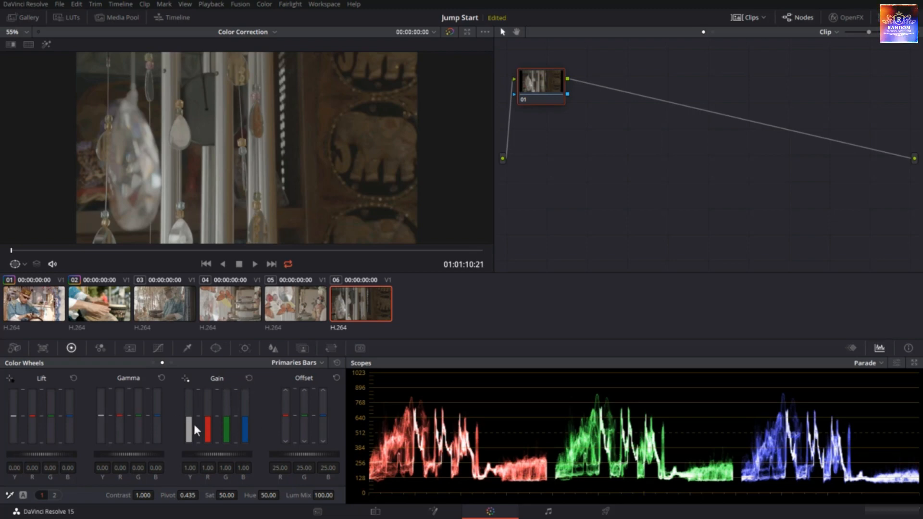
pyautogui.moveTo(188, 422); pyautogui.dragTo(185, 417)
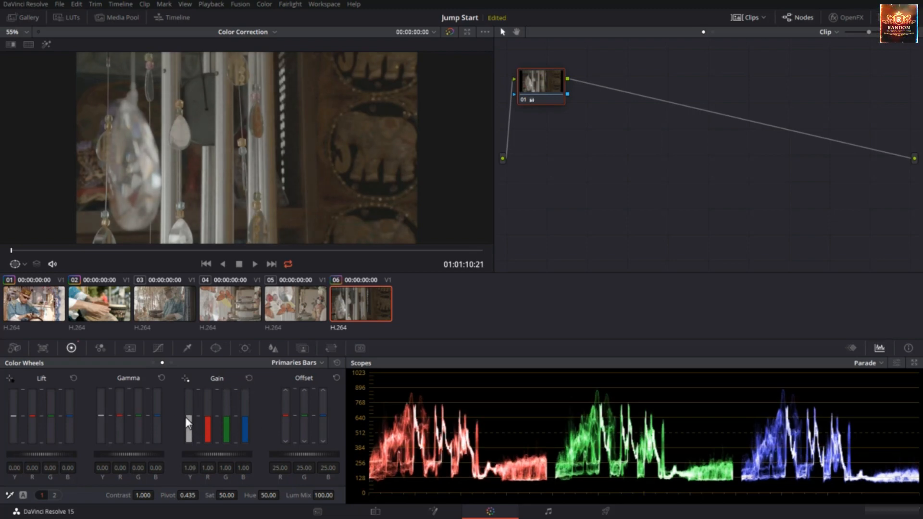
pyautogui.scroll(18, 186, 417)
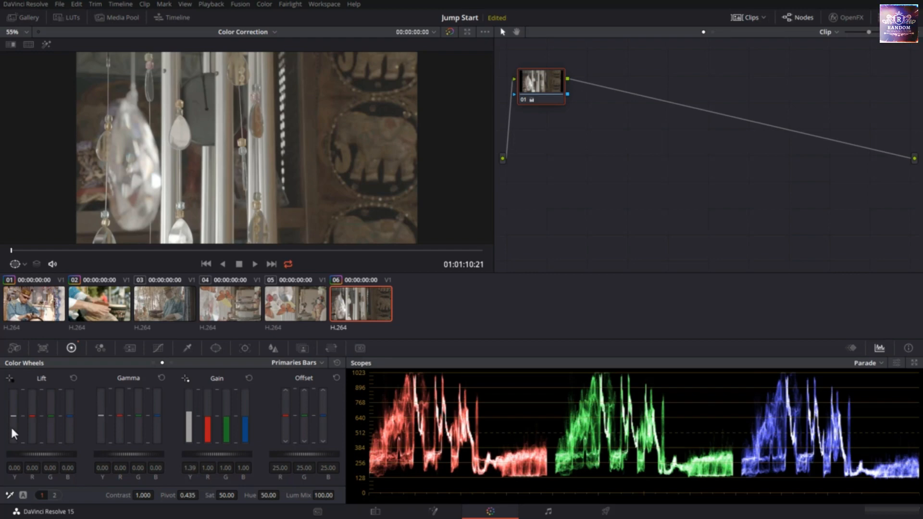
# Set the sixth clip's luma lift to -0.06 and its luma gamma to 0.09.
pyautogui.scroll(-3, 11, 429)
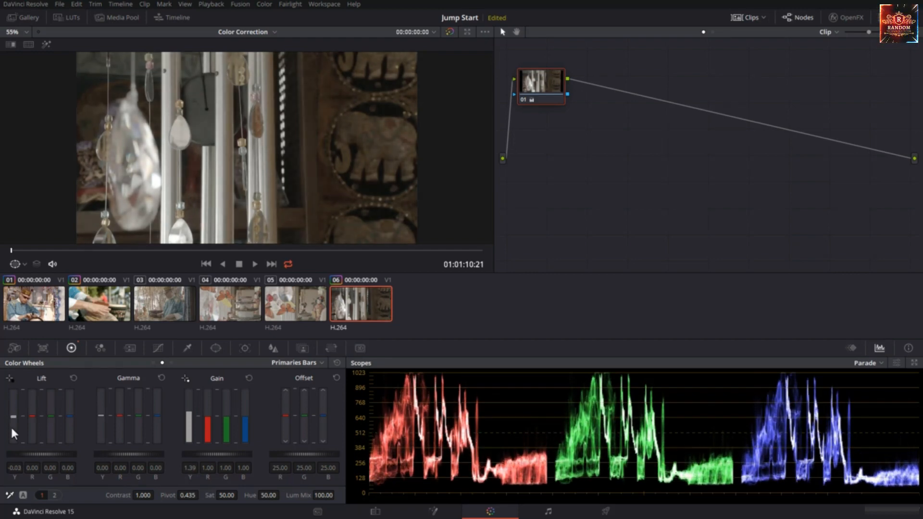
pyautogui.scroll(-2, 11, 429)
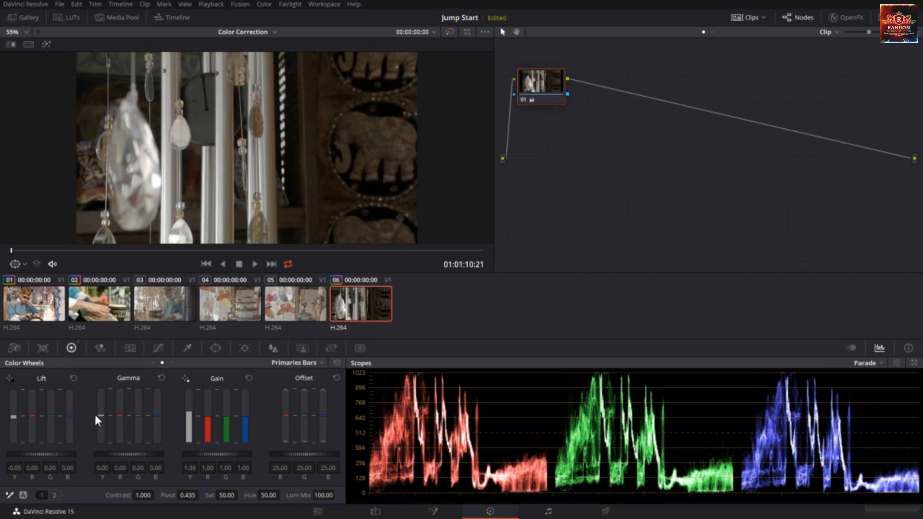
pyautogui.scroll(7, 99, 415)
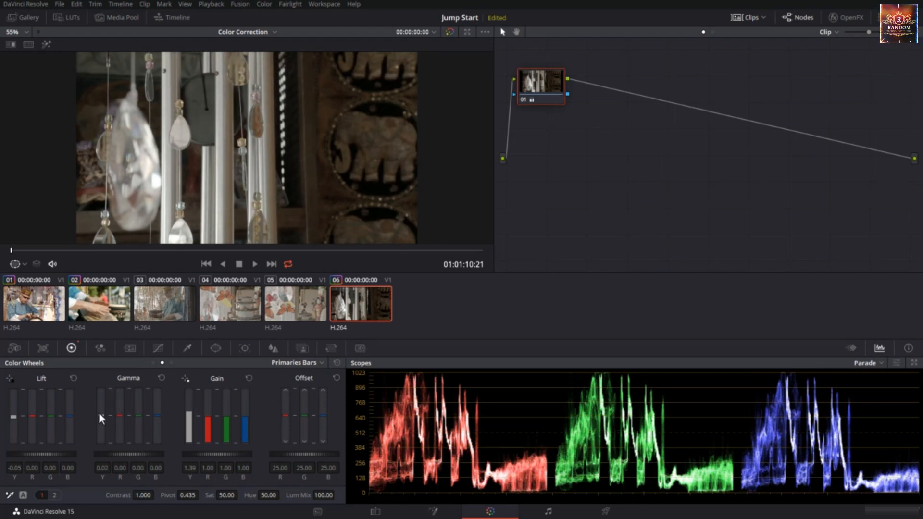
pyautogui.scroll(2, 99, 414)
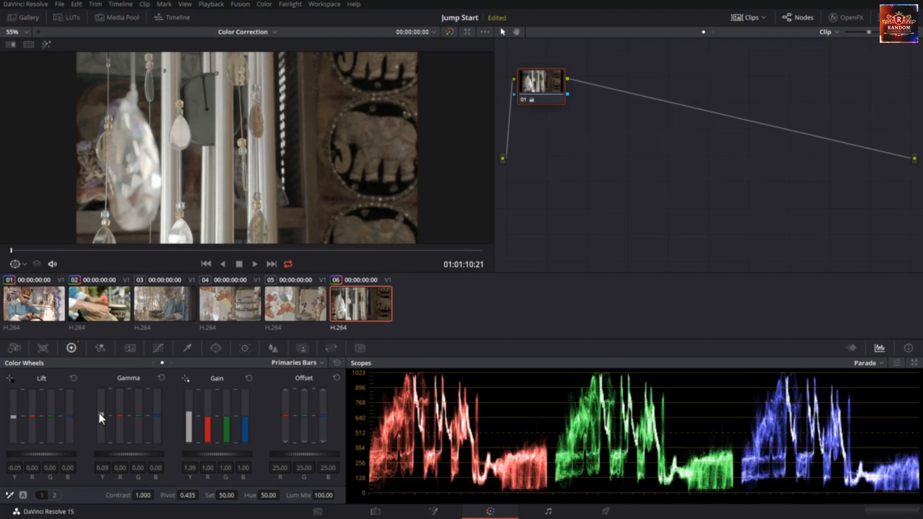
pyautogui.scroll(-1, 11, 426)
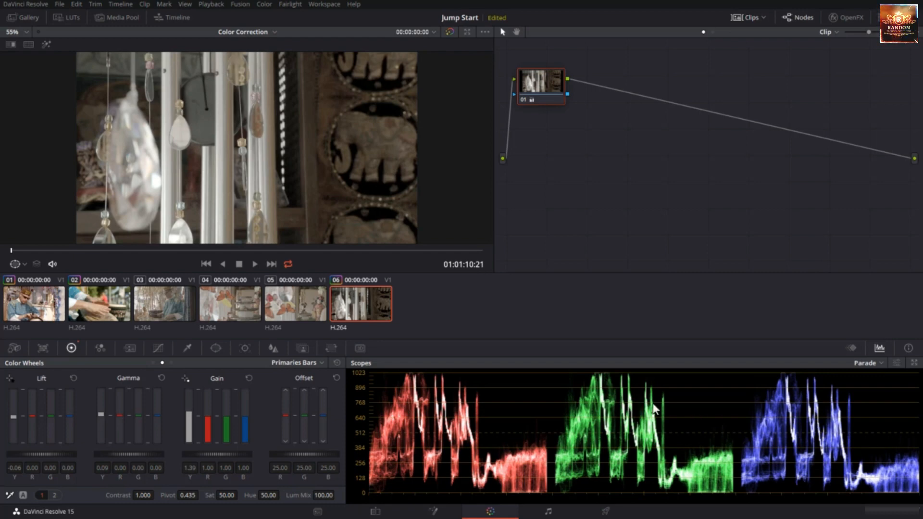
# Inspect the sixth clip's levels on the Waveform scope and return to the Parade scope.
pyautogui.click(865, 363)
pyautogui.click(870, 388)
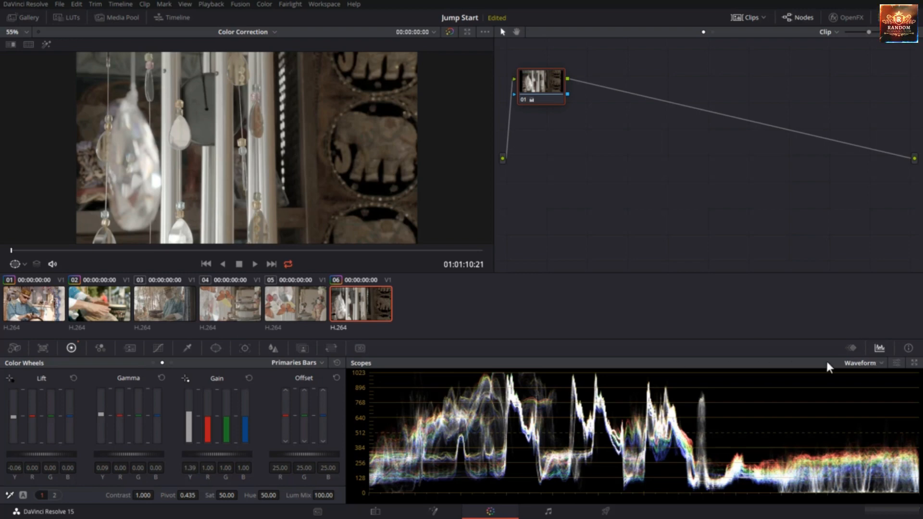
pyautogui.click(849, 362)
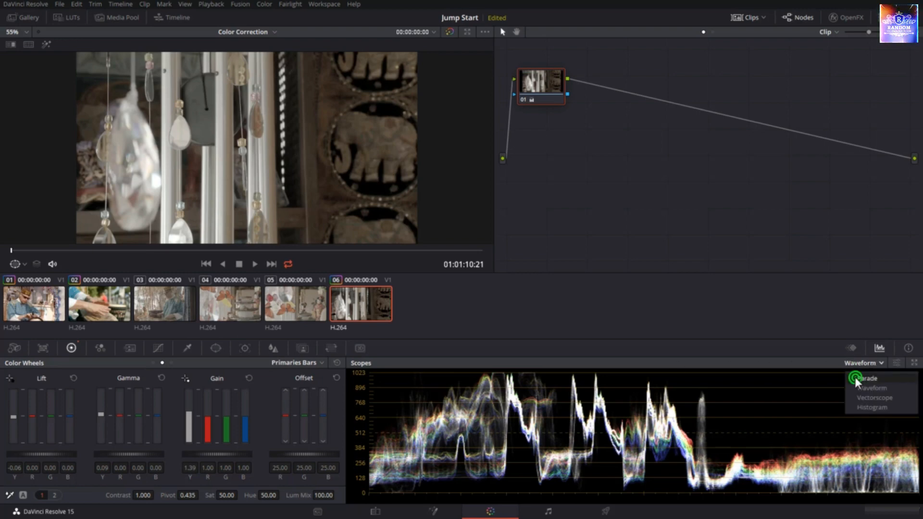
pyautogui.click(855, 379)
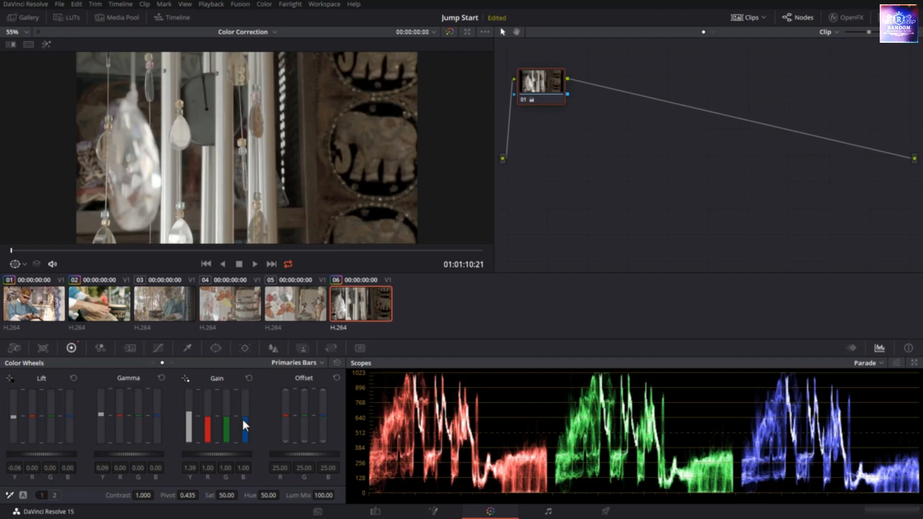
# Set the sixth clip's blue gain to 1.03, red gain to 1.01 and luma gamma to 0.12, checking the Waveform scope between adjustments.
pyautogui.moveTo(244, 421); pyautogui.dragTo(246, 425)
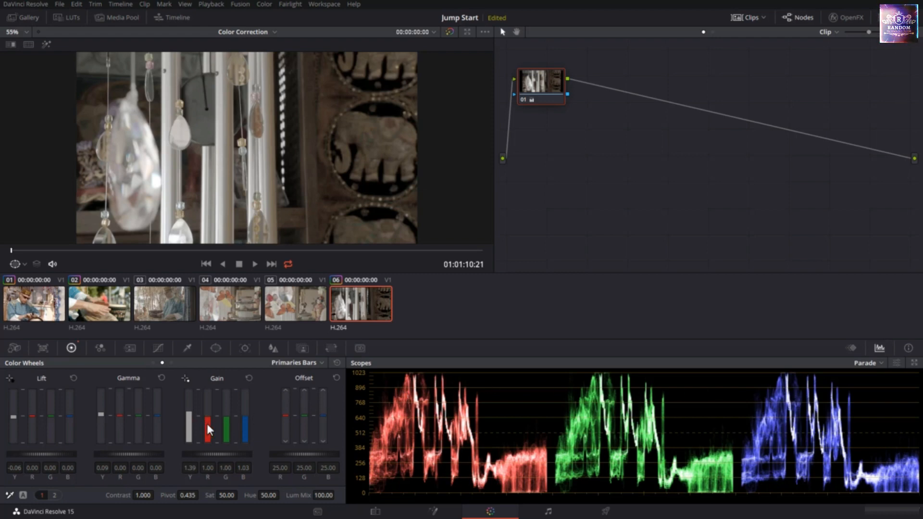
pyautogui.moveTo(207, 423); pyautogui.dragTo(207, 423)
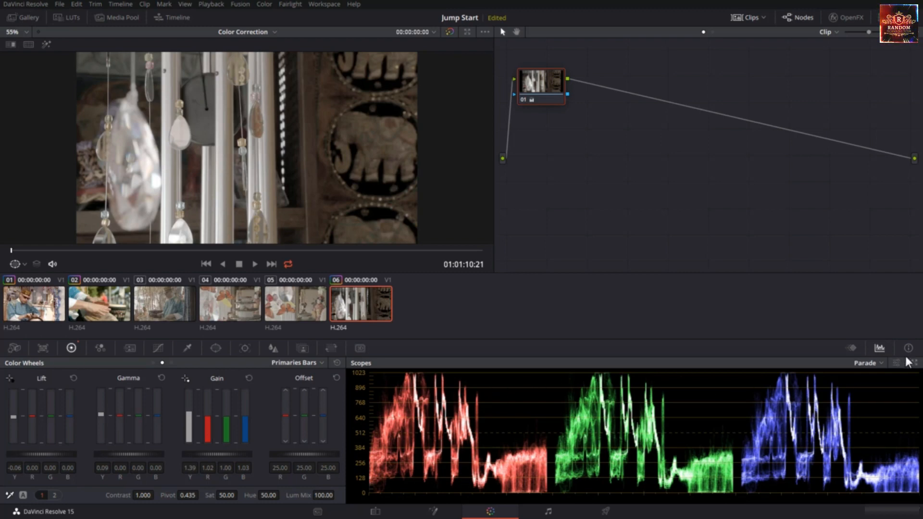
pyautogui.click(880, 364)
pyautogui.click(878, 385)
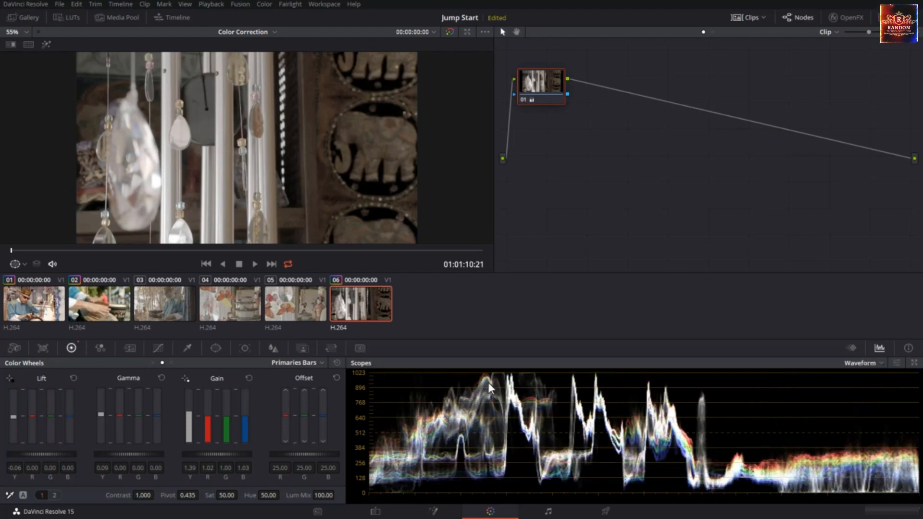
pyautogui.click(866, 365)
pyautogui.click(870, 377)
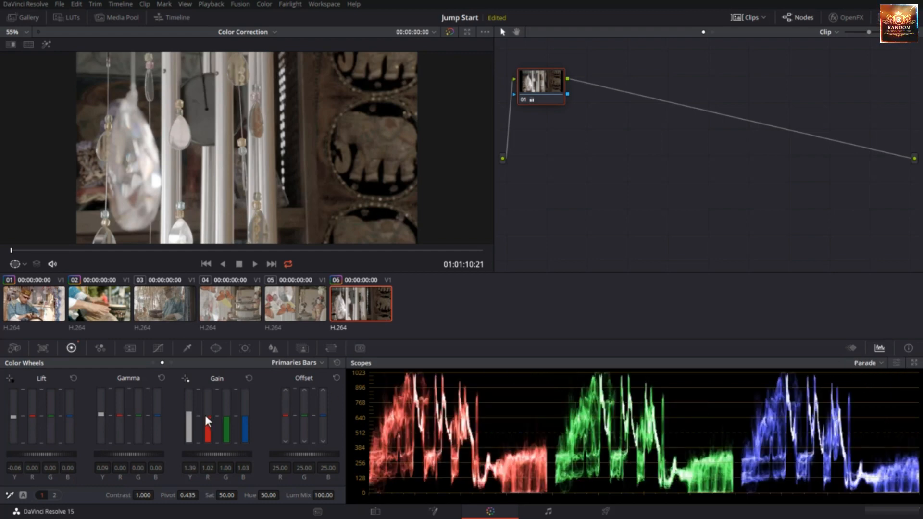
pyautogui.moveTo(206, 418); pyautogui.dragTo(205, 417)
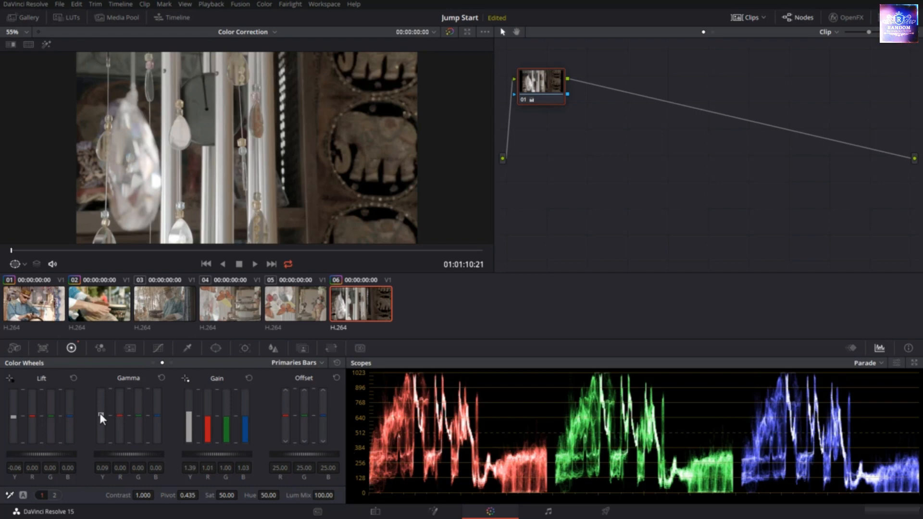
pyautogui.moveTo(100, 414); pyautogui.dragTo(99, 413)
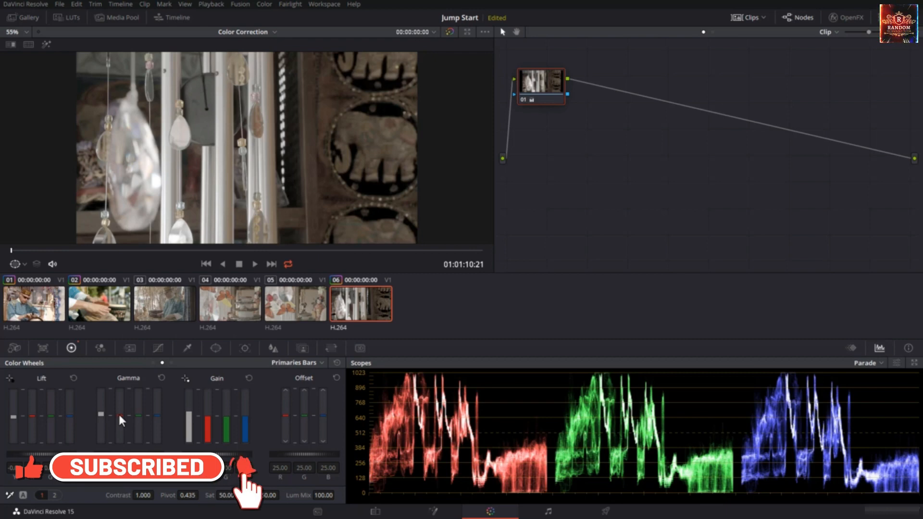
# Try raising the sixth clip's red gamma and bring it back to 0.00.
pyautogui.scroll(5, 119, 416)
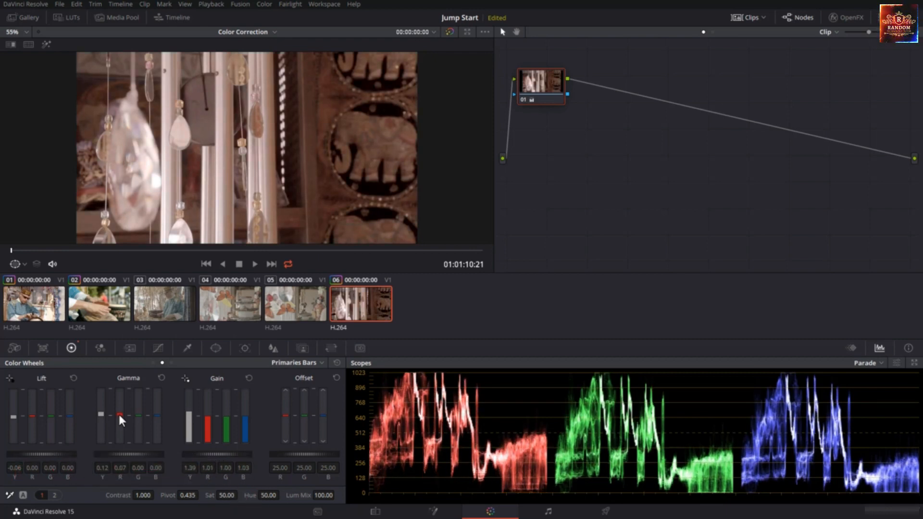
pyautogui.scroll(6, 119, 416)
pyautogui.scroll(-12, 119, 417)
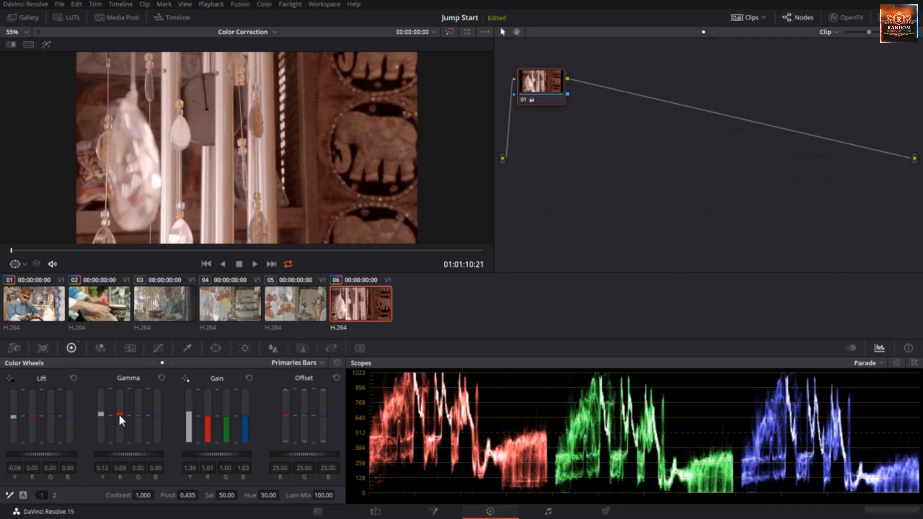
pyautogui.scroll(-1, 120, 420)
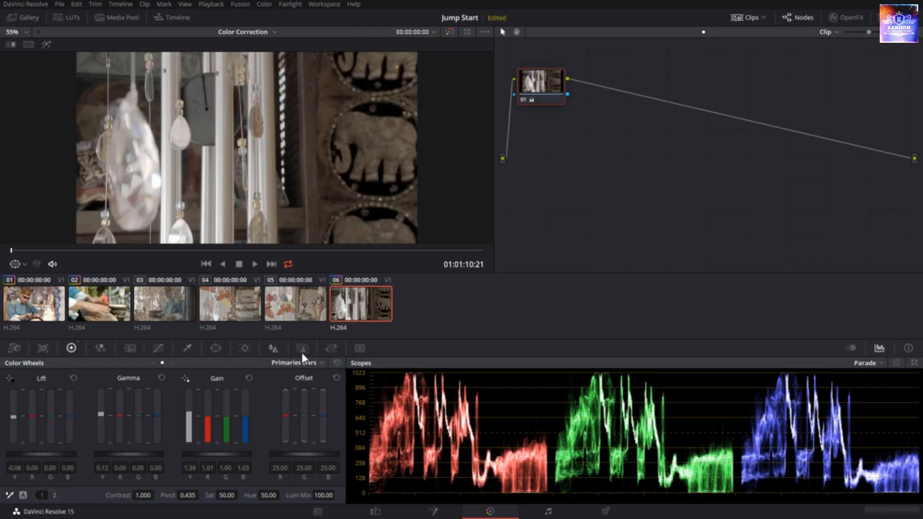
# View the sixth clip's corrections in Primaries Wheels and return to Primaries Bars.
pyautogui.click(299, 366)
pyautogui.click(299, 376)
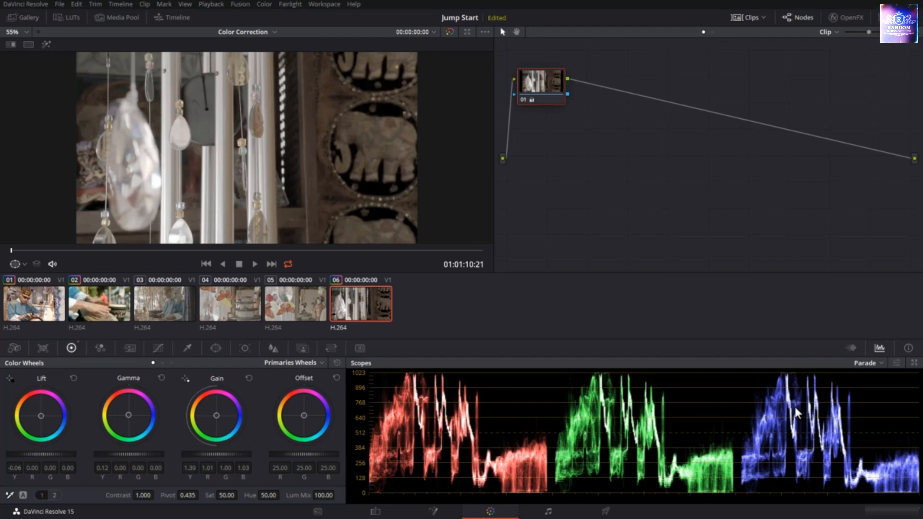
pyautogui.click(311, 363)
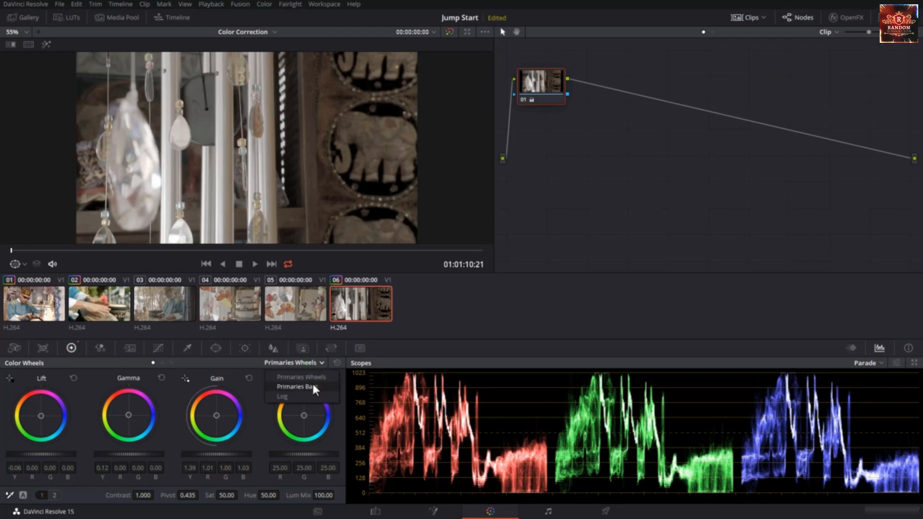
pyautogui.click(312, 384)
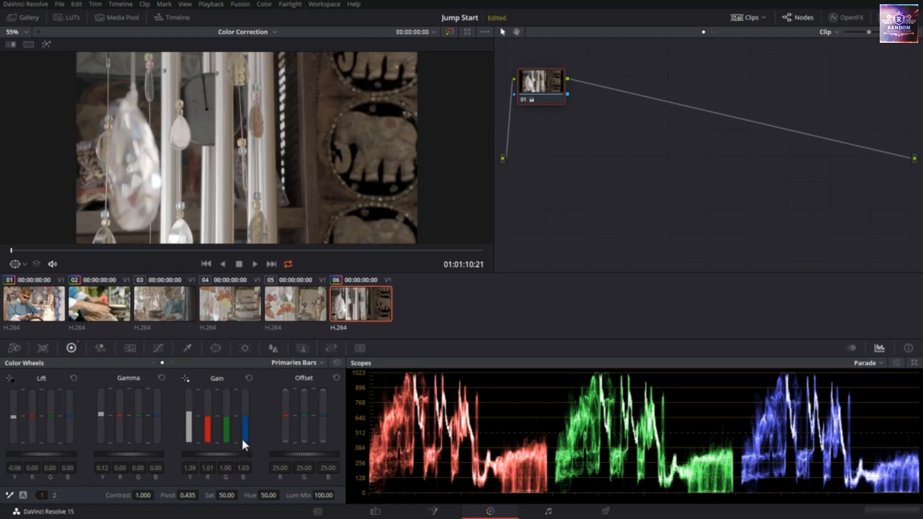
# Set the sixth clip's contrast to 1.216 and its saturation to 90.20.
pyautogui.moveTo(143, 496); pyautogui.dragTo(156, 494)
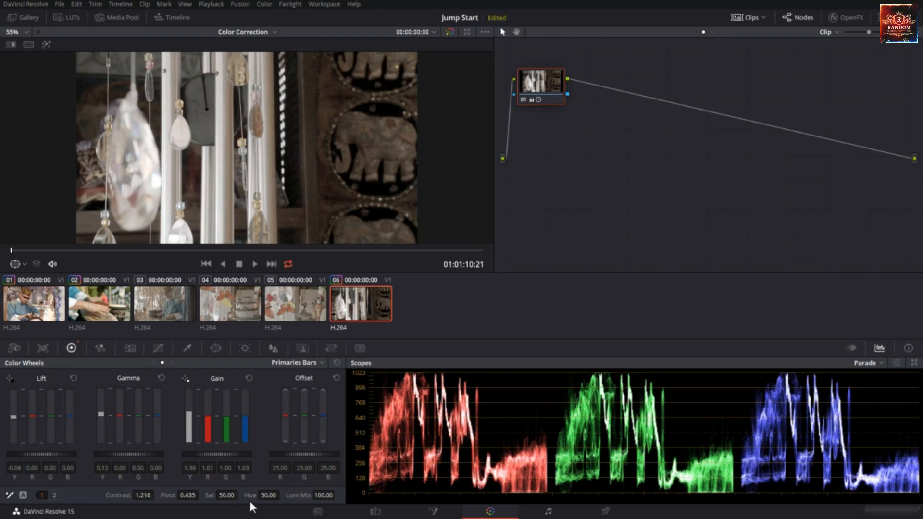
pyautogui.moveTo(230, 498); pyautogui.dragTo(240, 495)
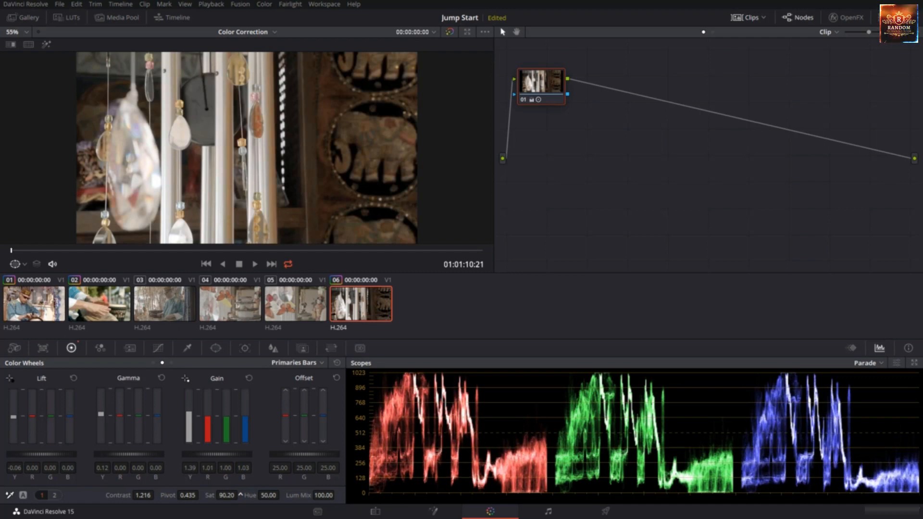